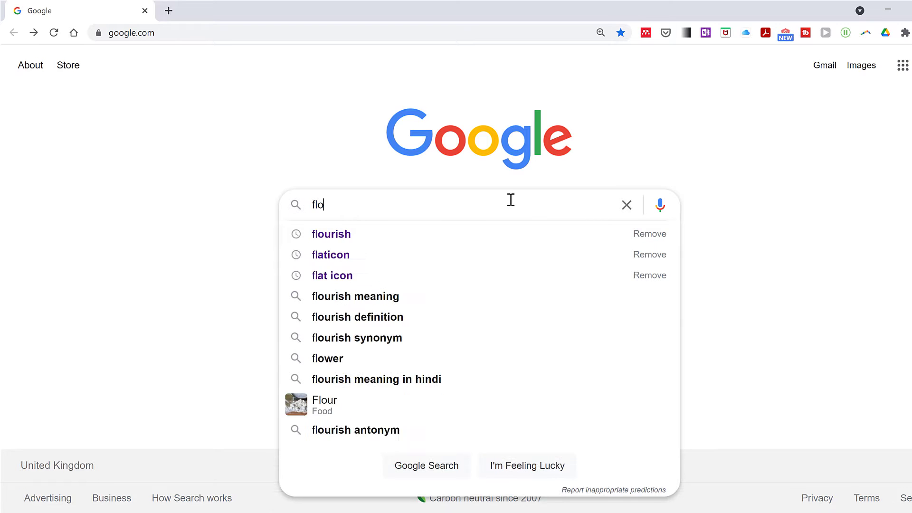
# Run a Google search for 'flourish'
pyautogui.press('Return')
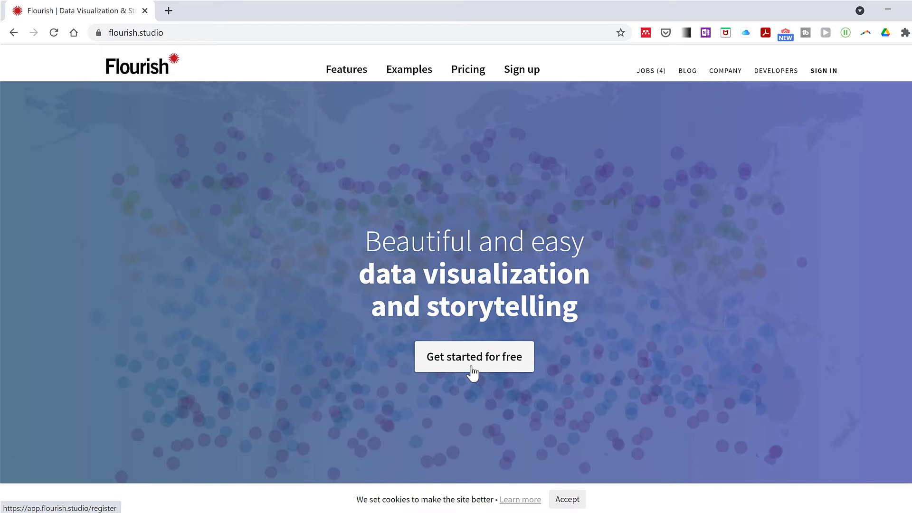
# Sign in to the existing Flourish account from Get started for free
pyautogui.click(472, 369)
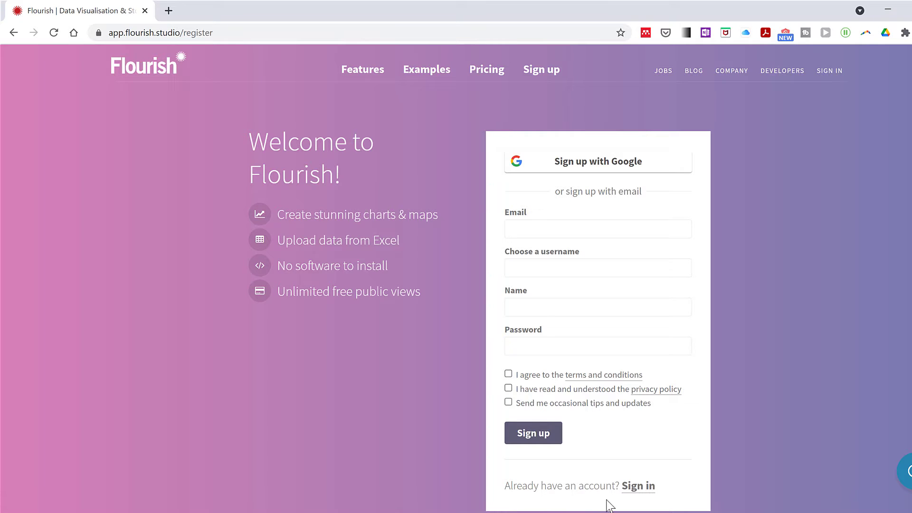
pyautogui.click(639, 489)
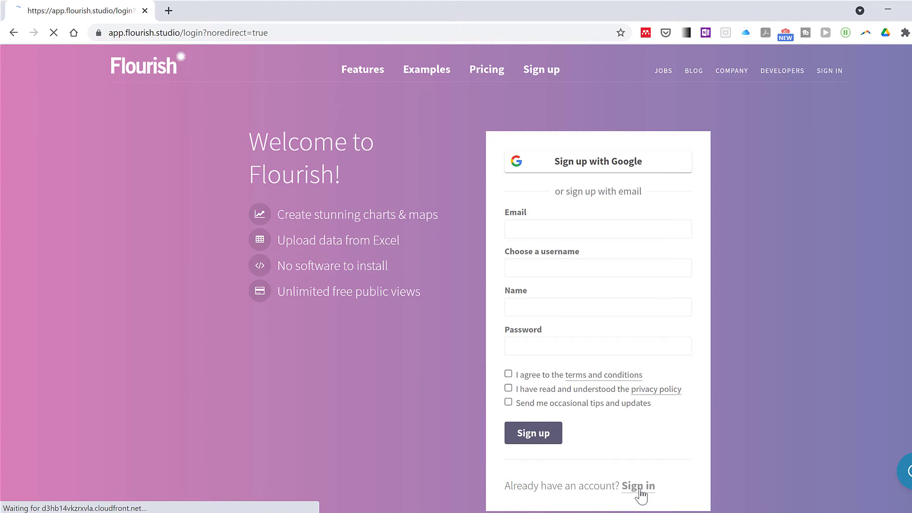
pyautogui.click(555, 307)
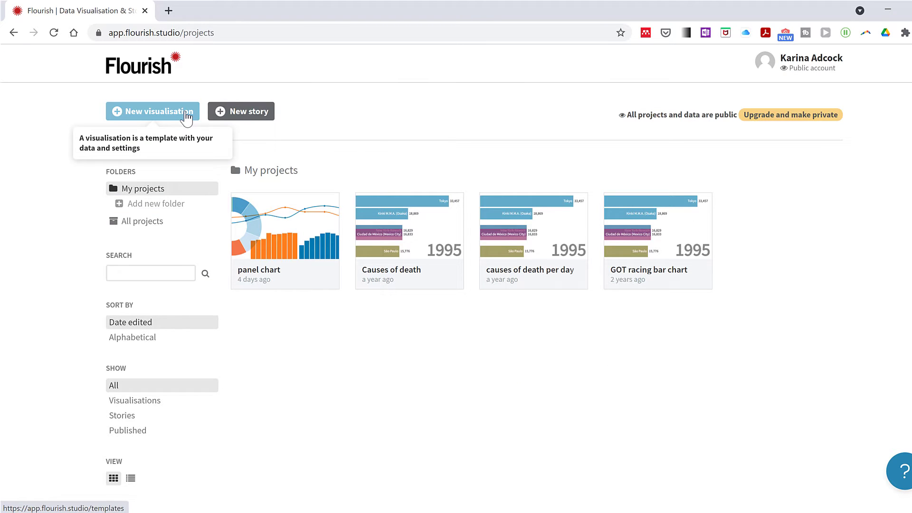
# Create a new visualisation from the Slope chart template's Default starting point
pyautogui.click(186, 114)
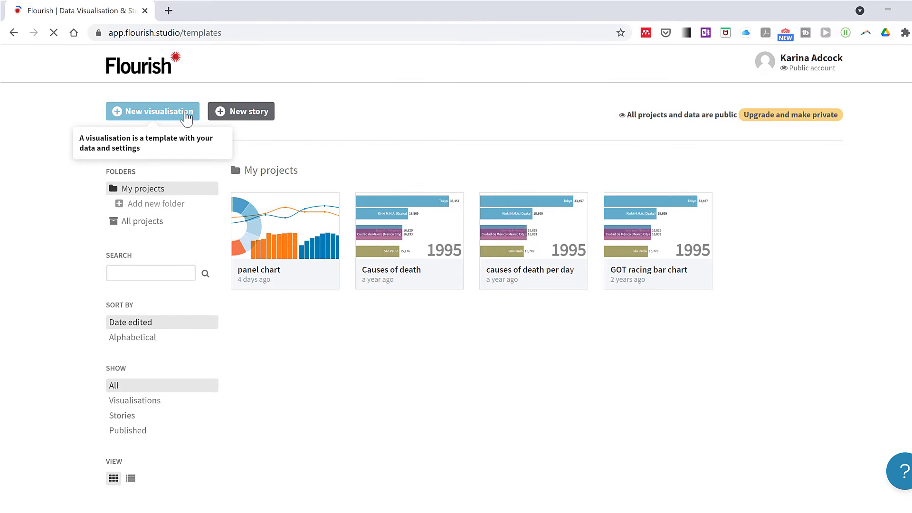
pyautogui.scroll(-12, 580, 224)
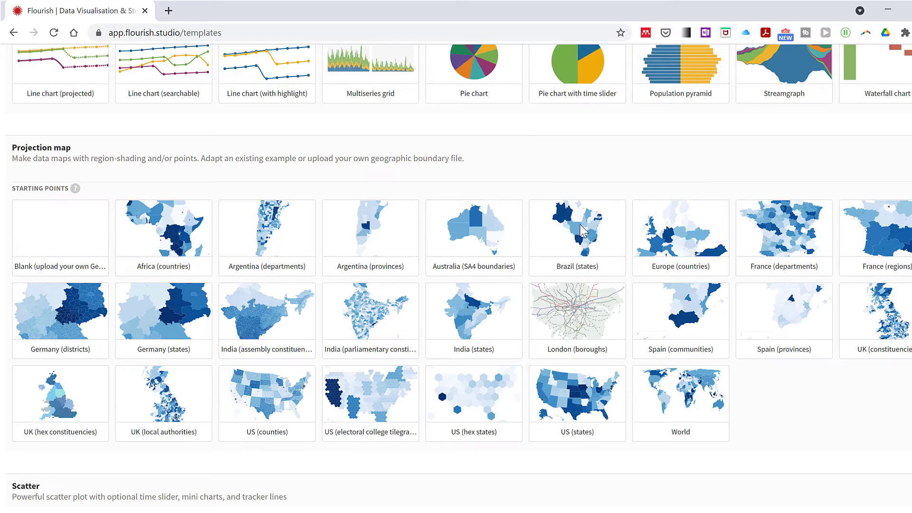
pyautogui.scroll(-20, 580, 224)
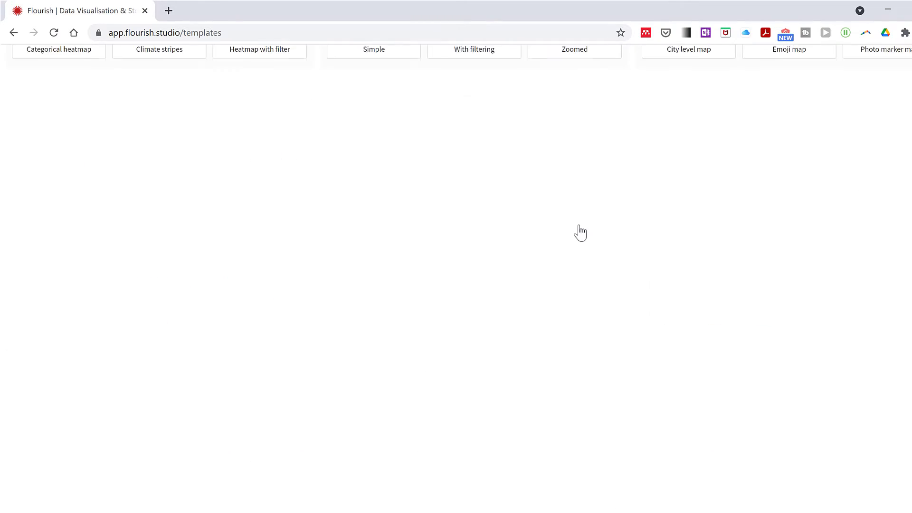
pyautogui.scroll(-9, 577, 230)
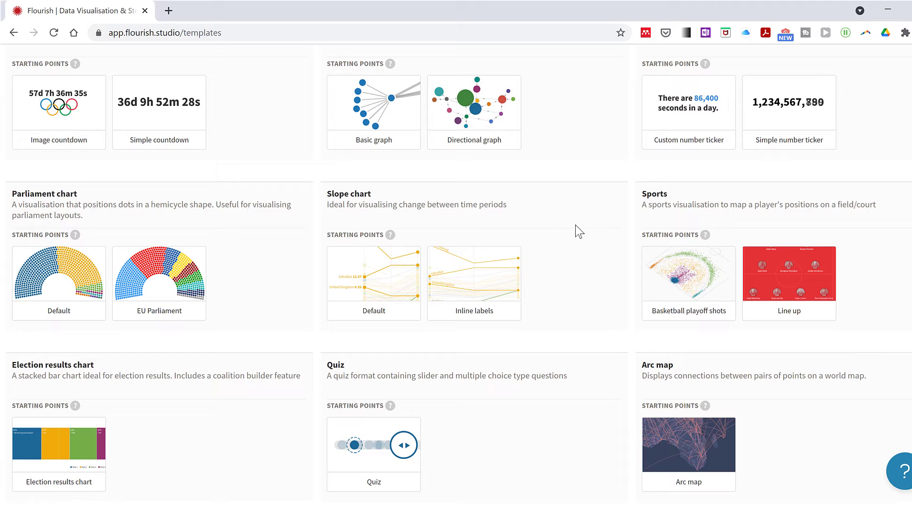
pyautogui.click(397, 309)
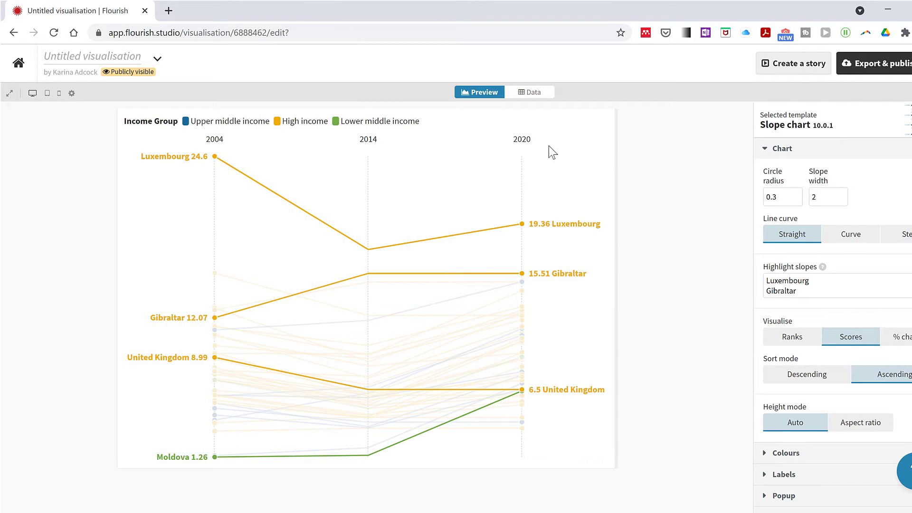
# Delete all sample data from the Data sheet and copy Excel's Star Wars table A1:D10
pyautogui.click(545, 95)
pyautogui.click(266, 281)
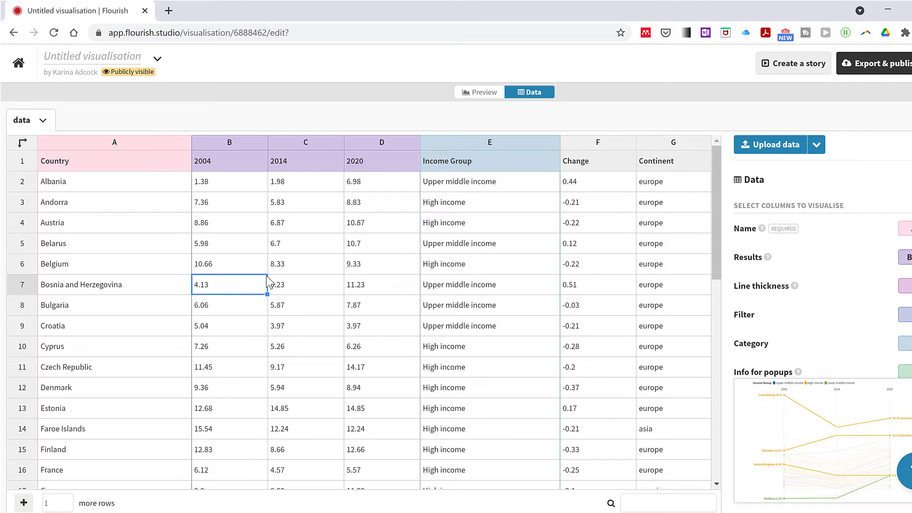
pyautogui.hotkey('ctrl', 'a')
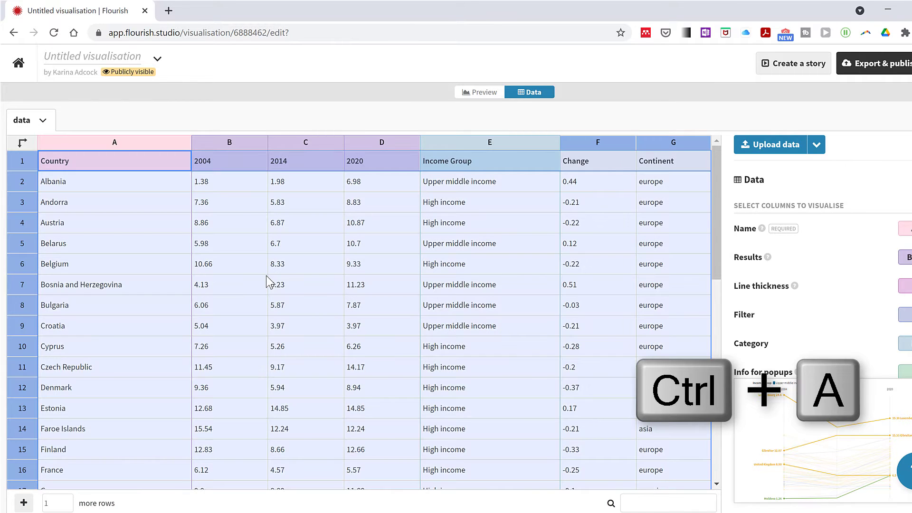
pyautogui.press('Delete')
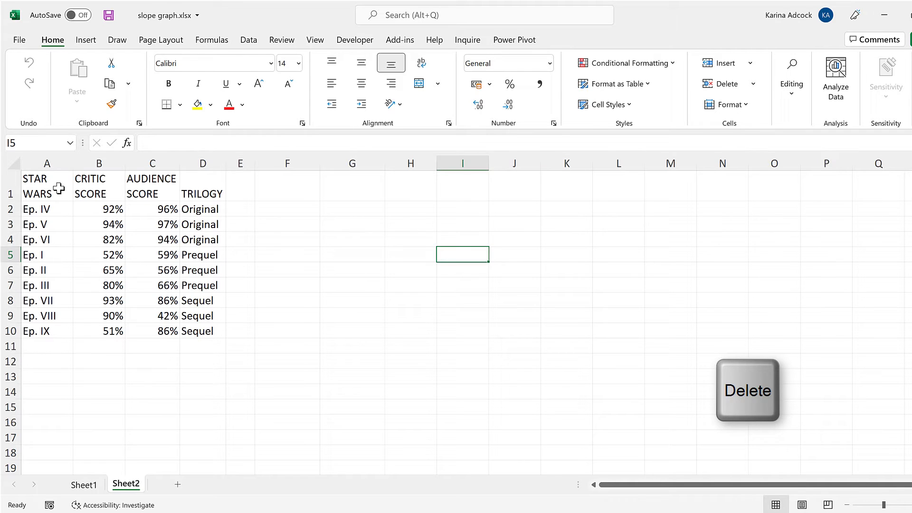
pyautogui.moveTo(58, 188); pyautogui.dragTo(212, 331)
pyautogui.hotkey('ctrl', 'c')
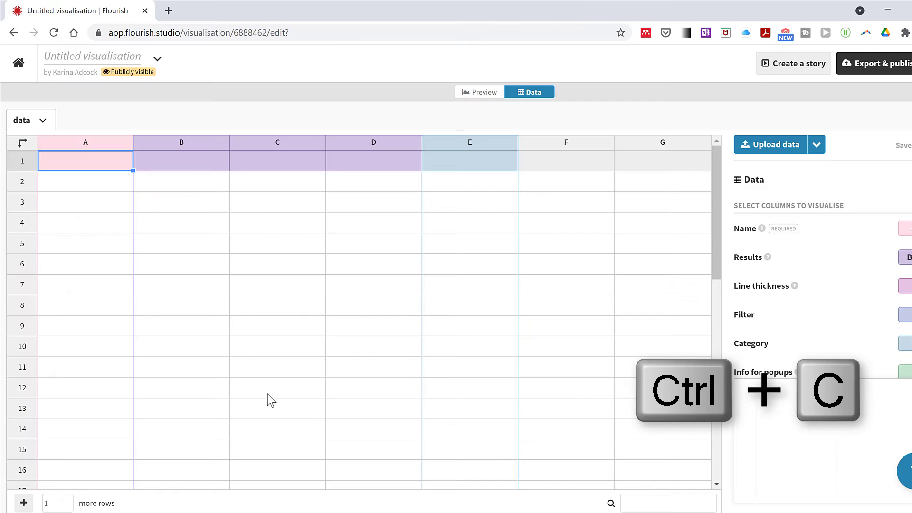
# Paste the Star Wars scores, then map Results to columns B-C and Category to column D
pyautogui.hotkey('ctrl', 'v')
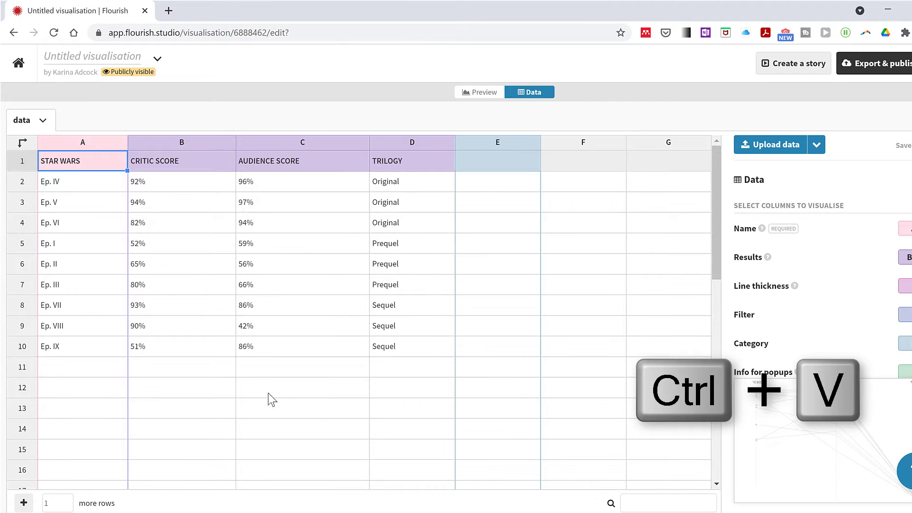
pyautogui.scroll(-1, 777, 206)
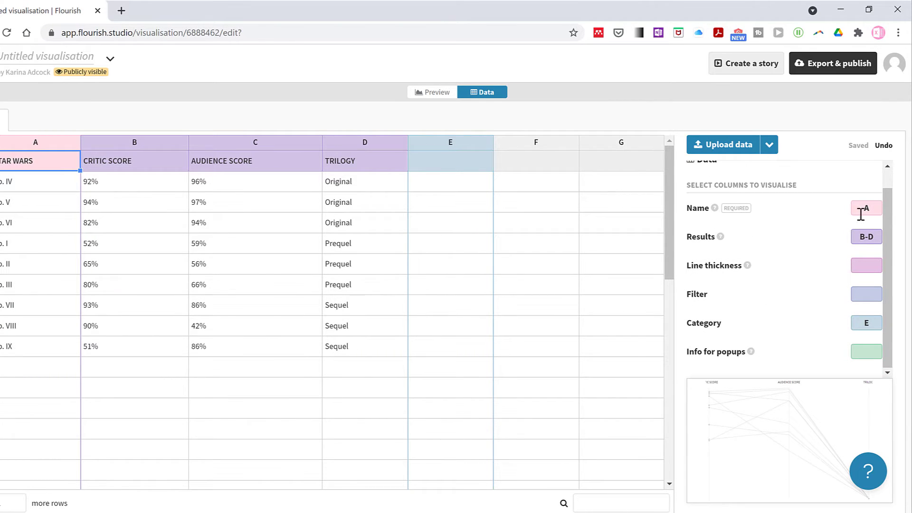
pyautogui.click(878, 210)
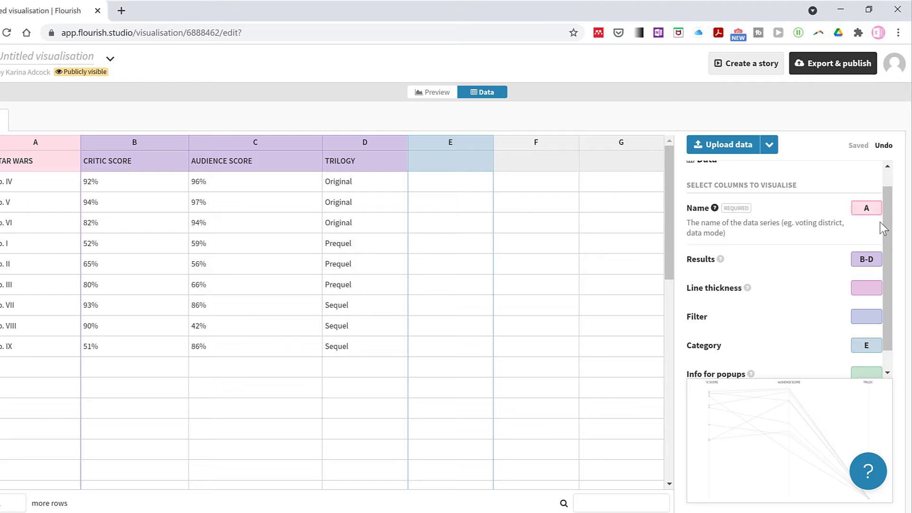
pyautogui.click(878, 256)
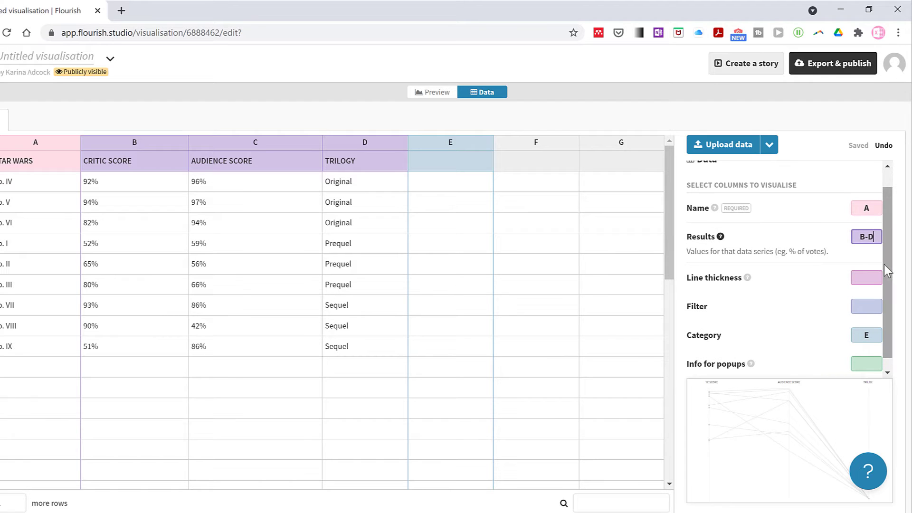
pyautogui.press('BackSpace')
pyautogui.click(870, 322)
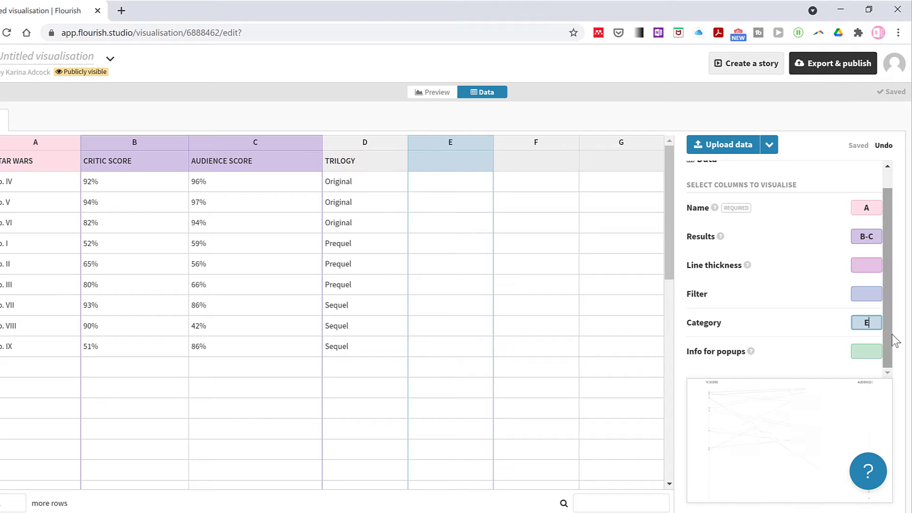
pyautogui.press('BackSpace')
pyautogui.write('D')
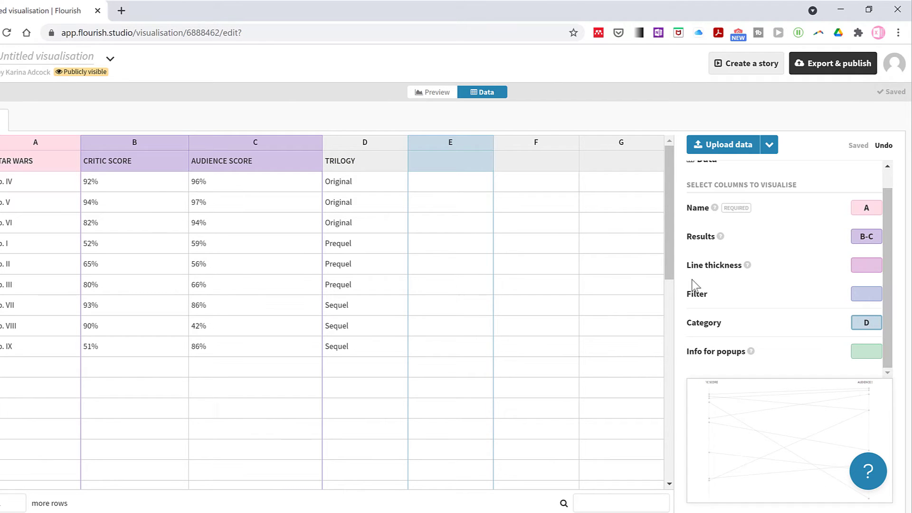
pyautogui.click(625, 266)
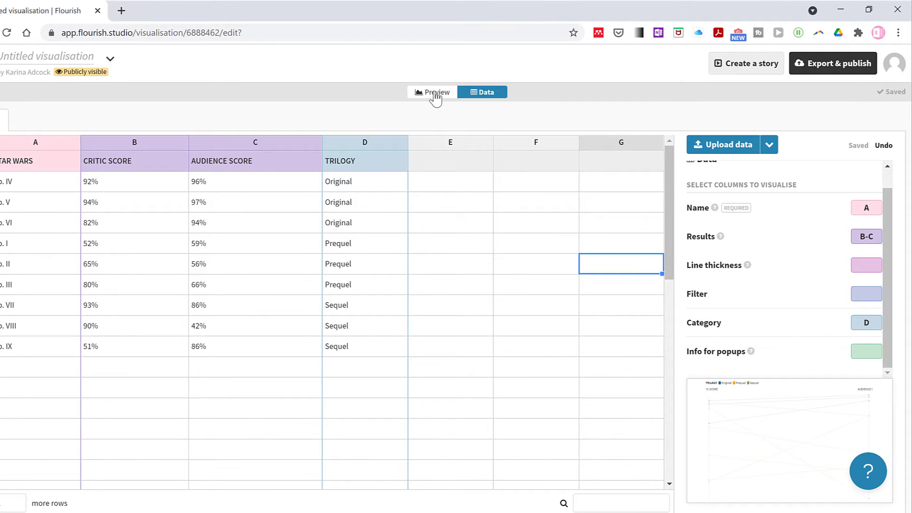
# In the preview, delete the leftover country names from the Highlight slopes box
pyautogui.click(434, 95)
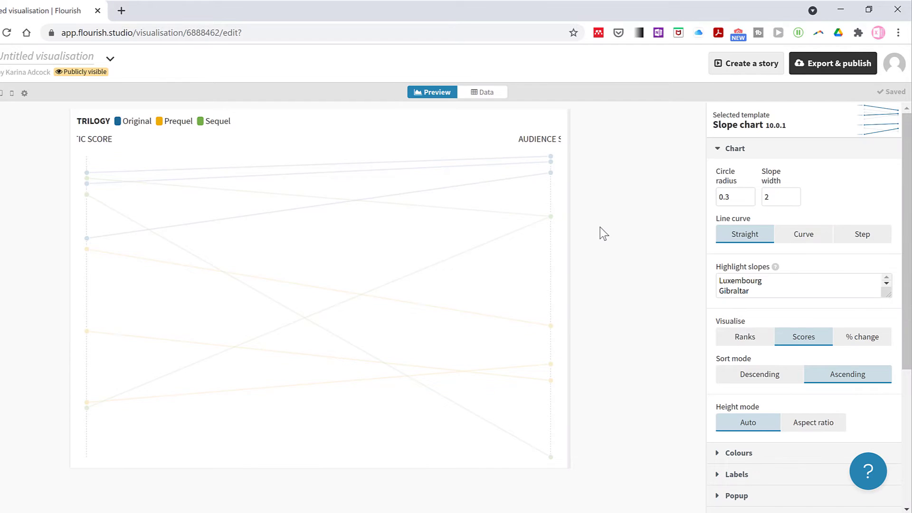
pyautogui.moveTo(719, 281); pyautogui.dragTo(760, 297)
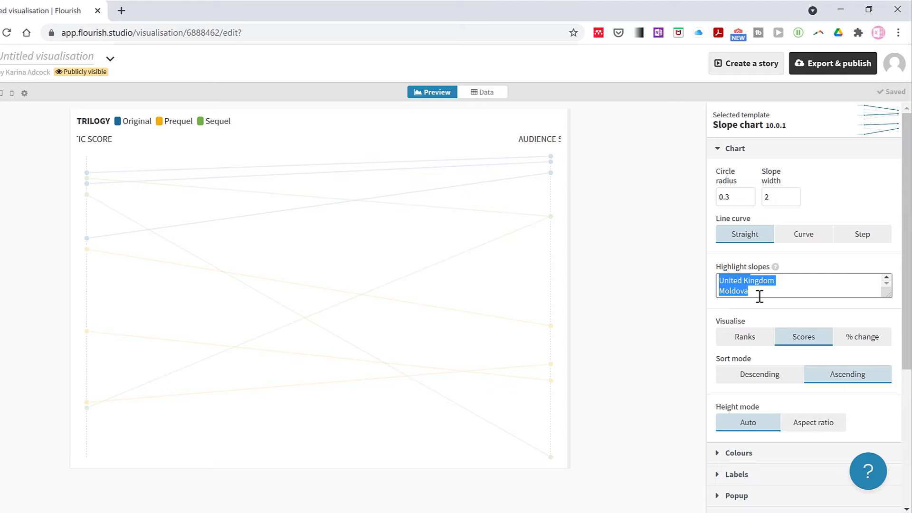
pyautogui.press('BackSpace')
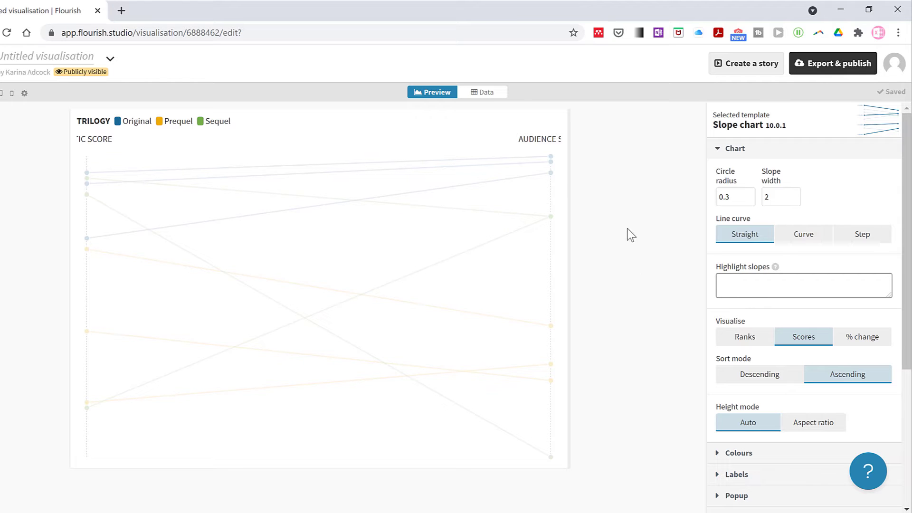
pyautogui.click(657, 270)
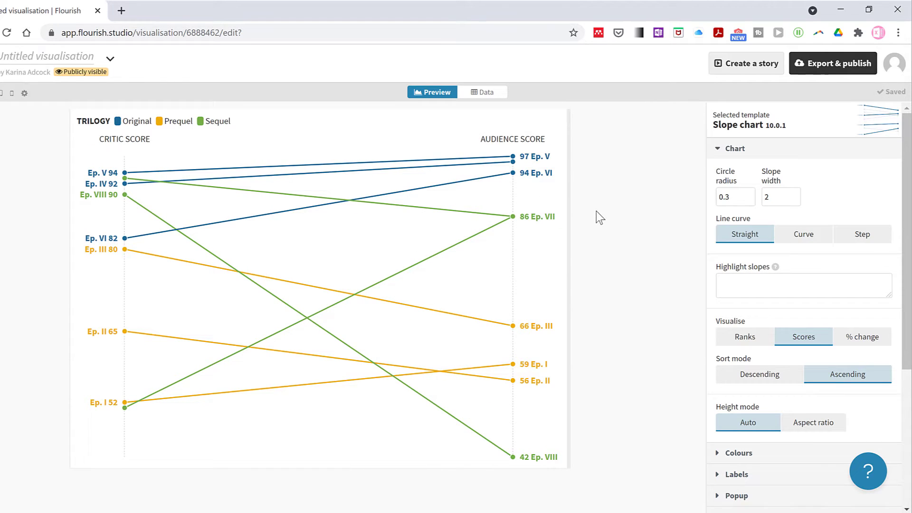
# Retitle the visualisation 'slopegraph' and dismiss the public-visibility upgrade notice with Maybe later
pyautogui.click(63, 57)
pyautogui.write('sl')
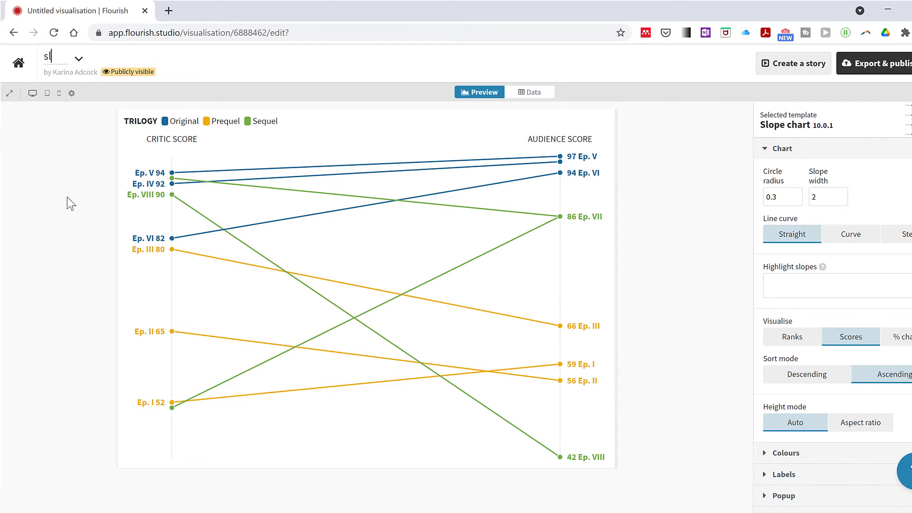
pyautogui.write('opegraph')
pyautogui.click(129, 71)
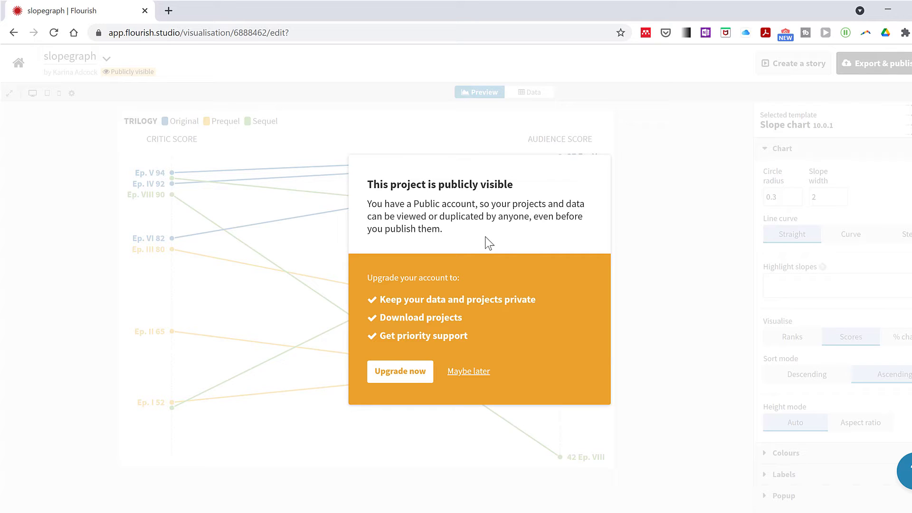
pyautogui.click(480, 372)
pyautogui.click(768, 148)
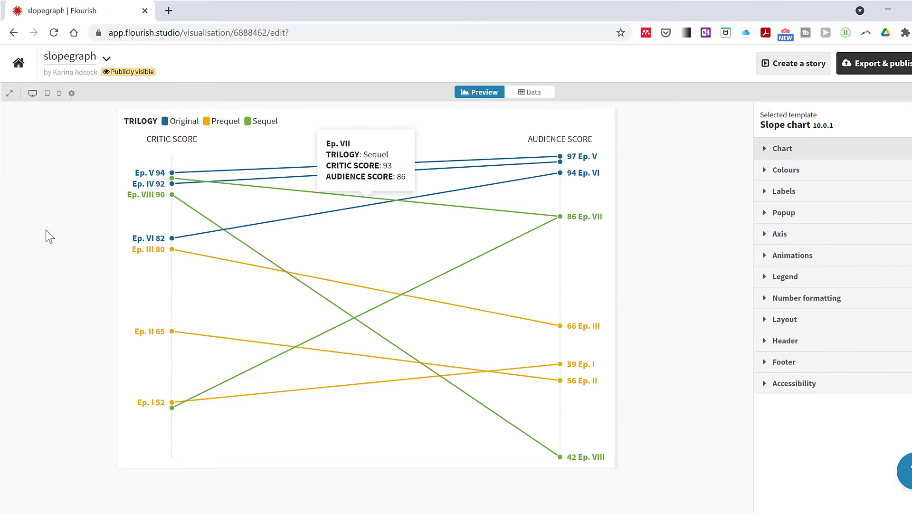
pyautogui.click(47, 95)
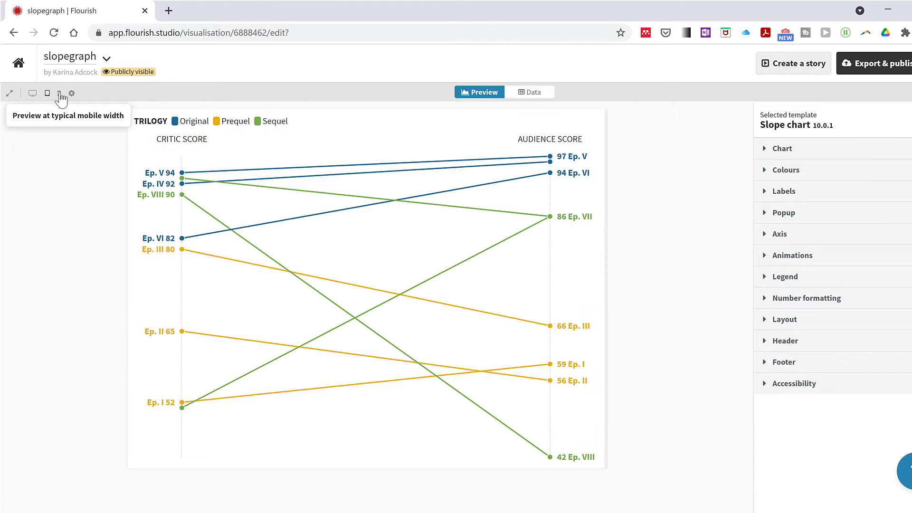
pyautogui.click(60, 95)
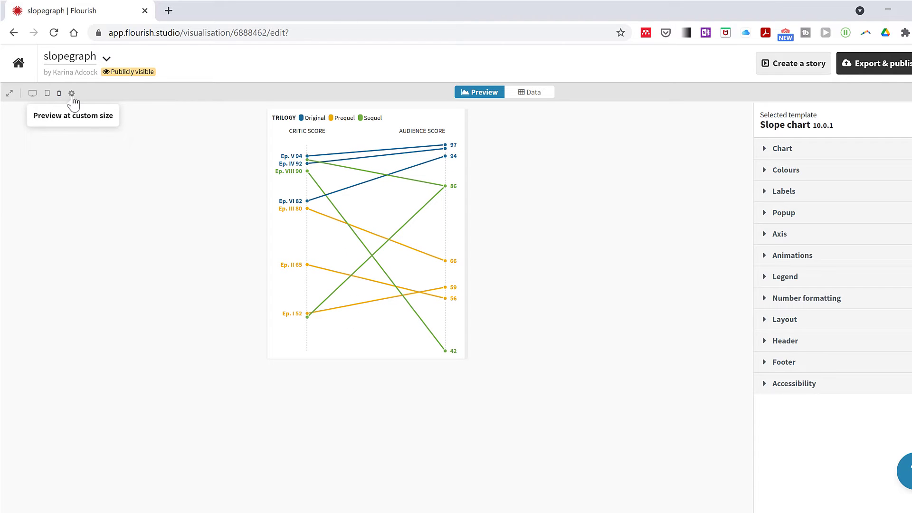
pyautogui.click(72, 94)
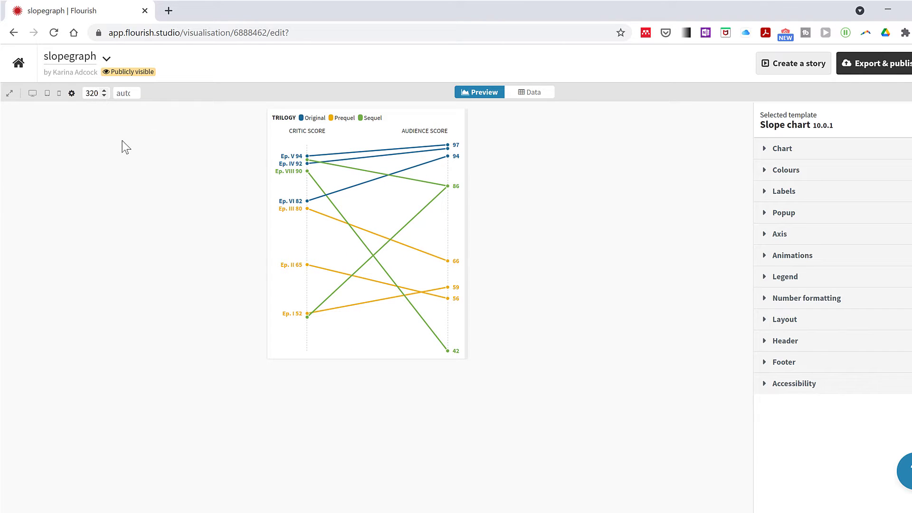
pyautogui.press('BackSpace')
pyautogui.press('BackSpace')
pyautogui.press('BackSpace')
pyautogui.write('600')
pyautogui.click(129, 95)
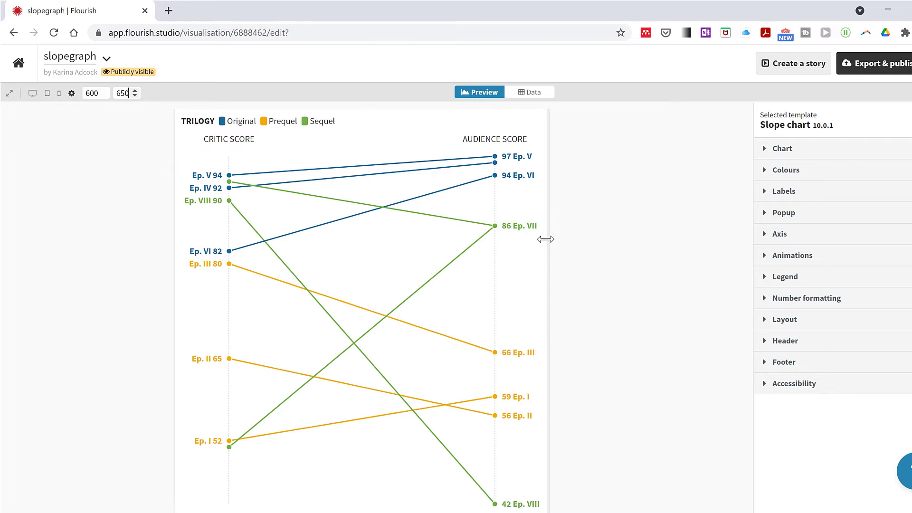
pyautogui.moveTo(546, 238); pyautogui.dragTo(643, 265)
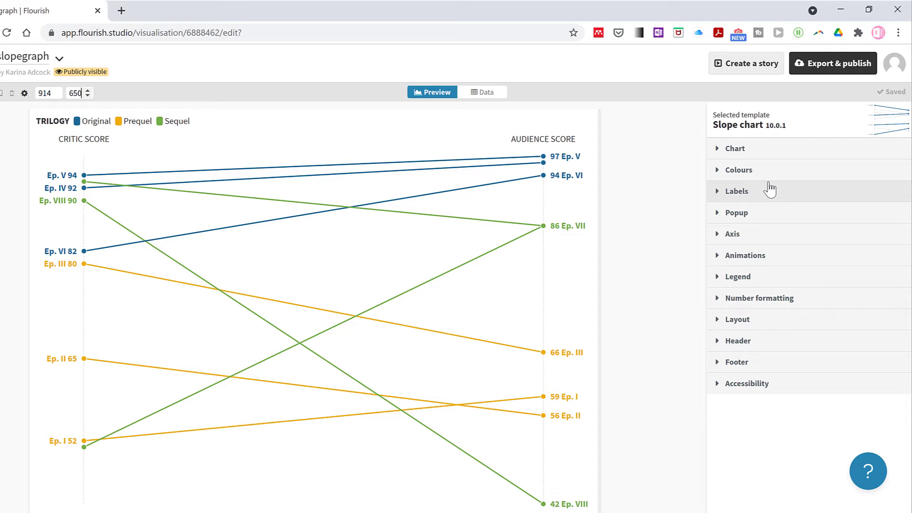
# In Chart settings, set circle radius to 0 and slope width to 3
pyautogui.click(737, 155)
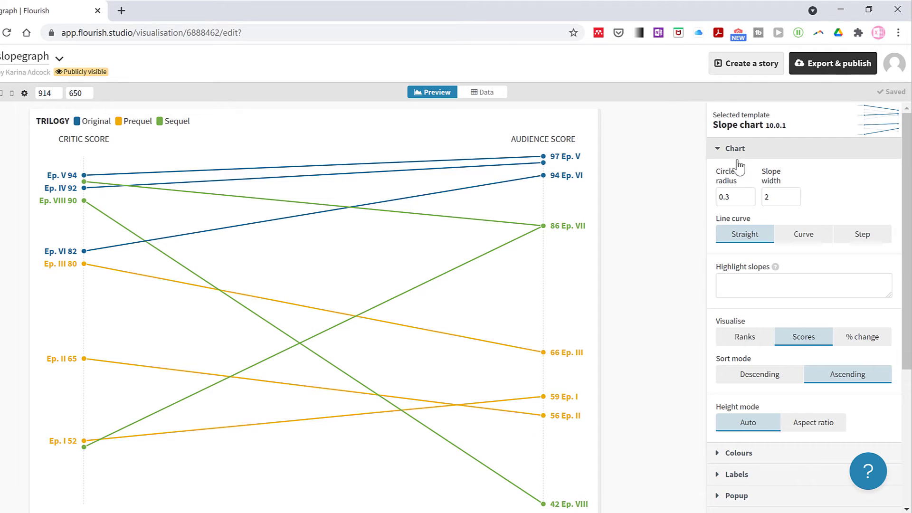
pyautogui.click(748, 199)
pyautogui.click(748, 199)
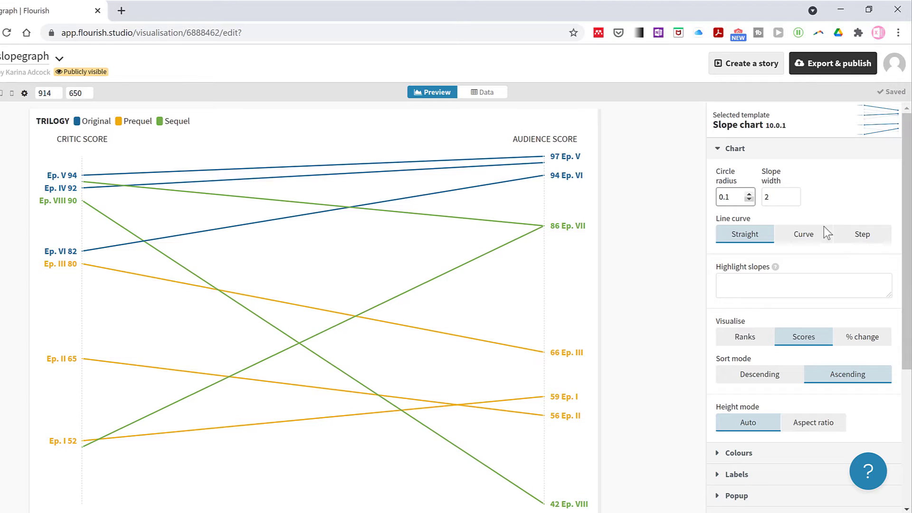
pyautogui.press('BackSpace')
pyautogui.press('BackSpace')
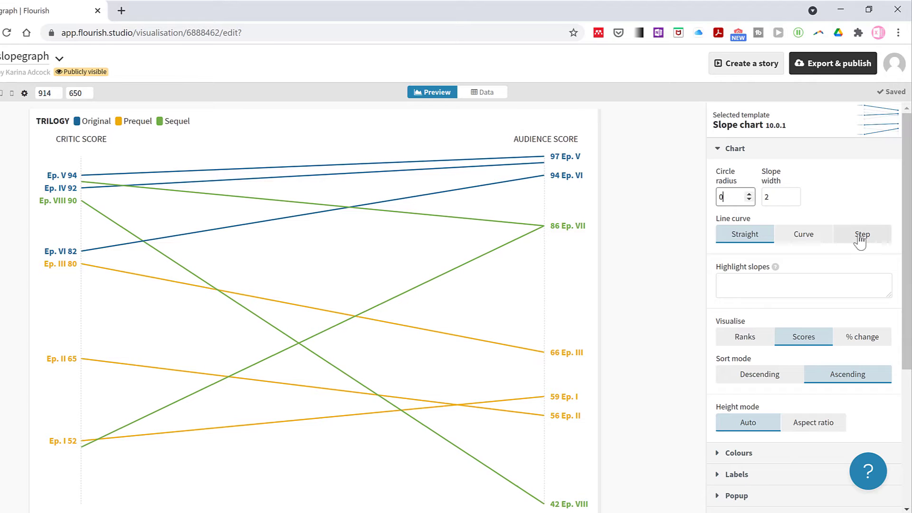
pyautogui.click(793, 194)
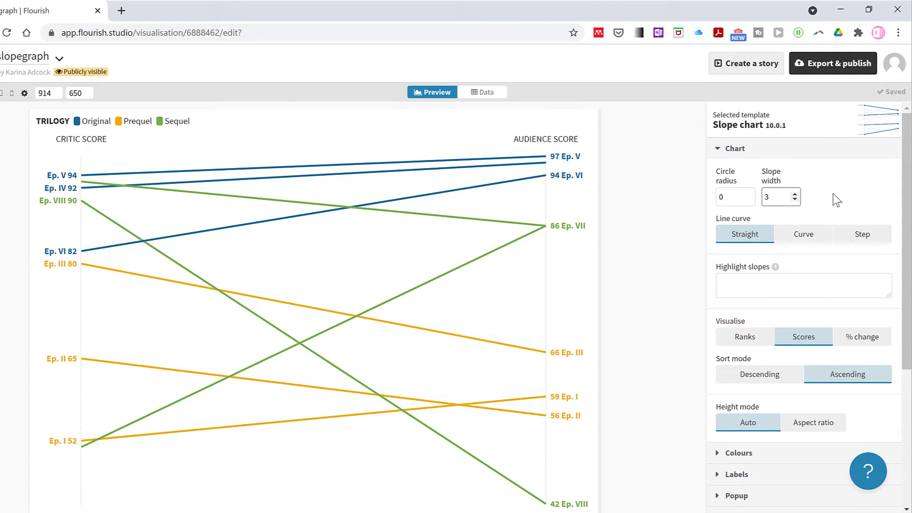
pyautogui.click(771, 283)
# Try highlighting Ep. V, show labels for all slopes, then clear the highlight again
pyautogui.write('E')
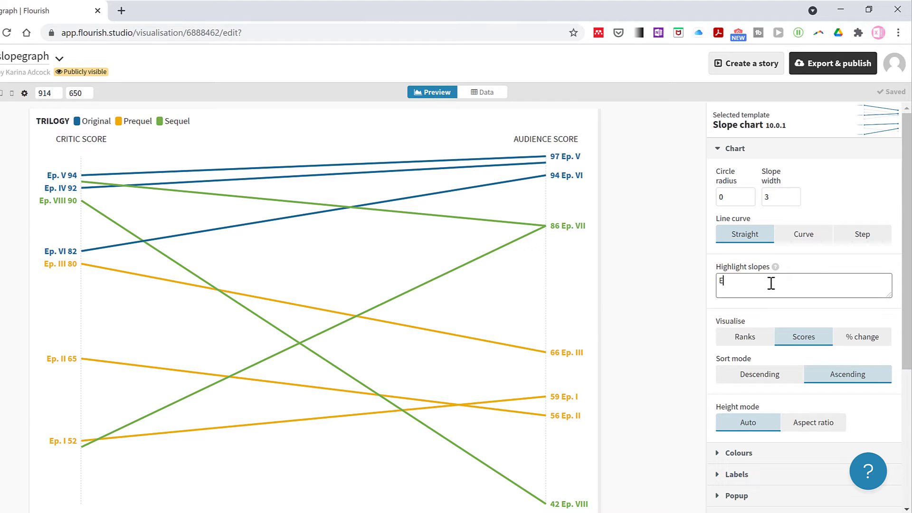
pyautogui.write('p. V')
pyautogui.click(805, 263)
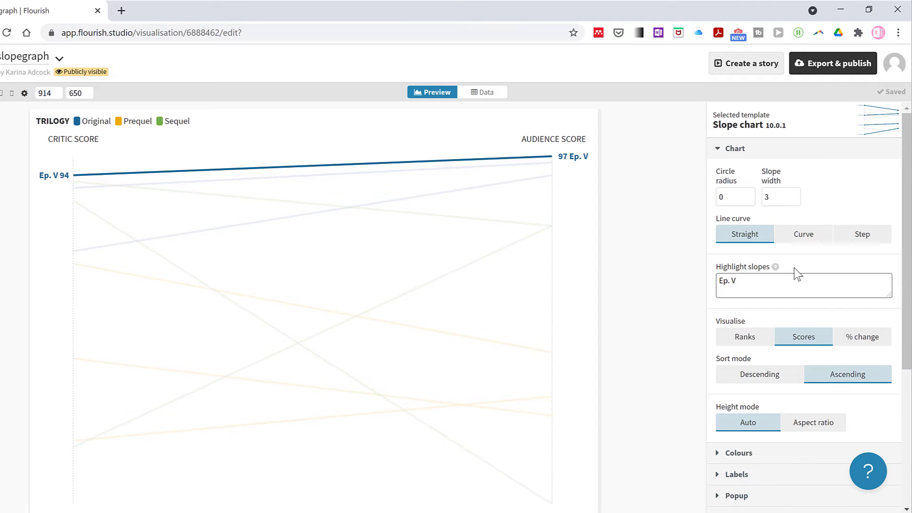
pyautogui.click(733, 153)
pyautogui.click(739, 194)
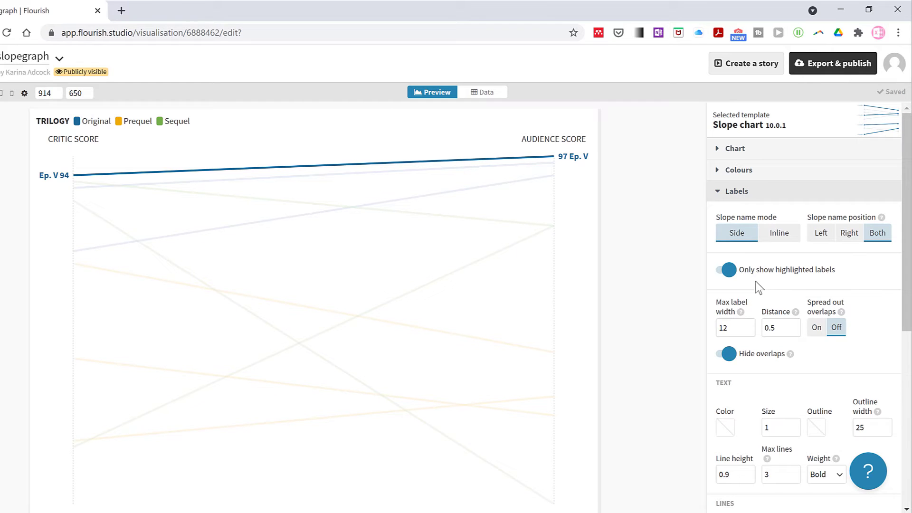
pyautogui.click(732, 270)
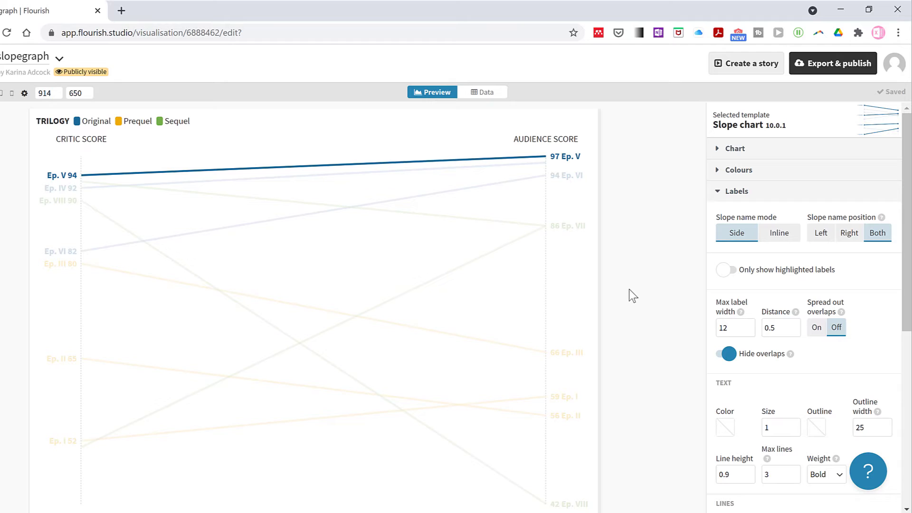
pyautogui.click(738, 195)
pyautogui.click(735, 148)
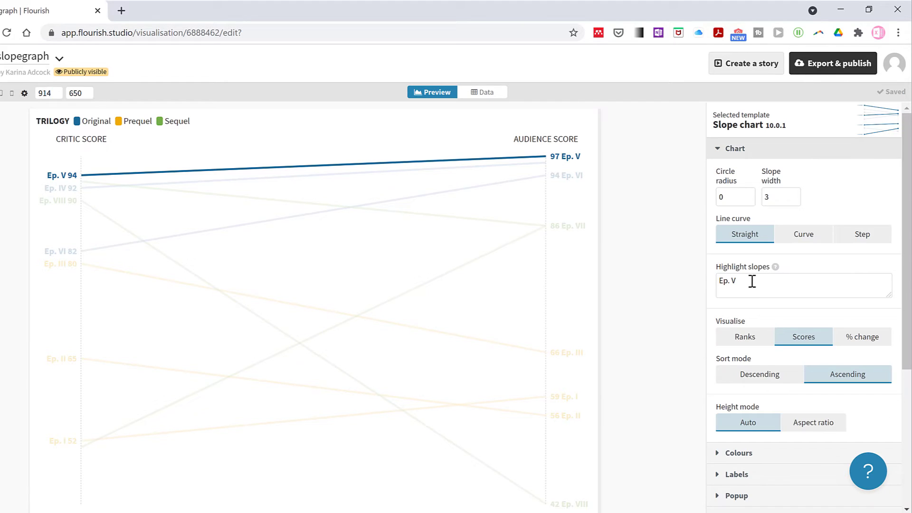
pyautogui.moveTo(752, 281); pyautogui.dragTo(700, 275)
pyautogui.press('BackSpace')
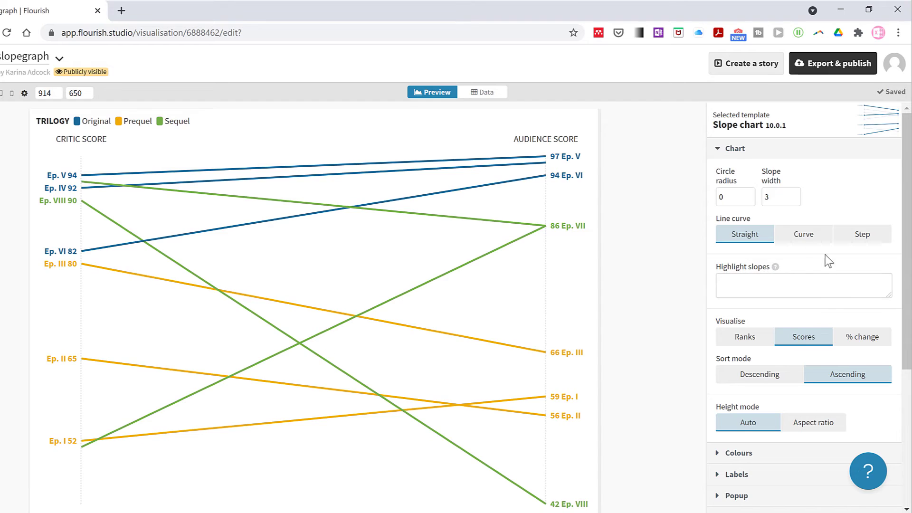
pyautogui.click(735, 150)
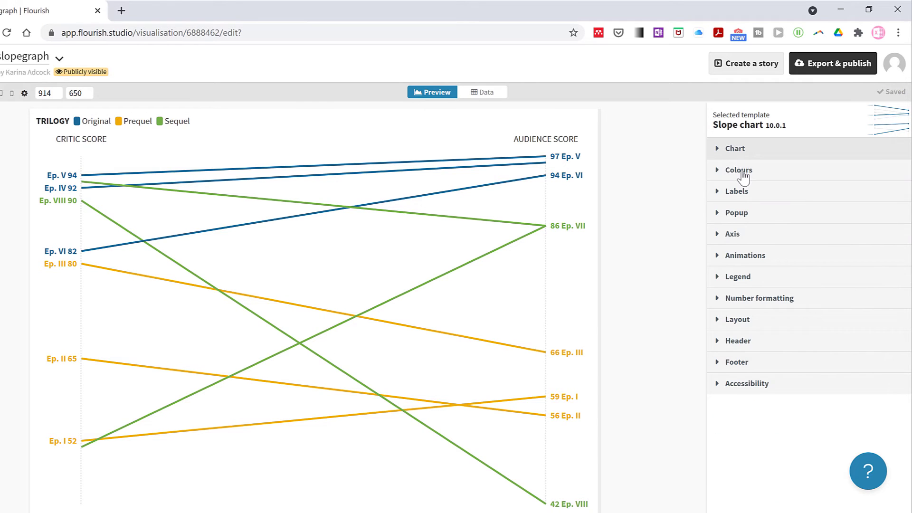
# Apply the Paired category palette and add the colour override 'Original: teal'
pyautogui.click(741, 171)
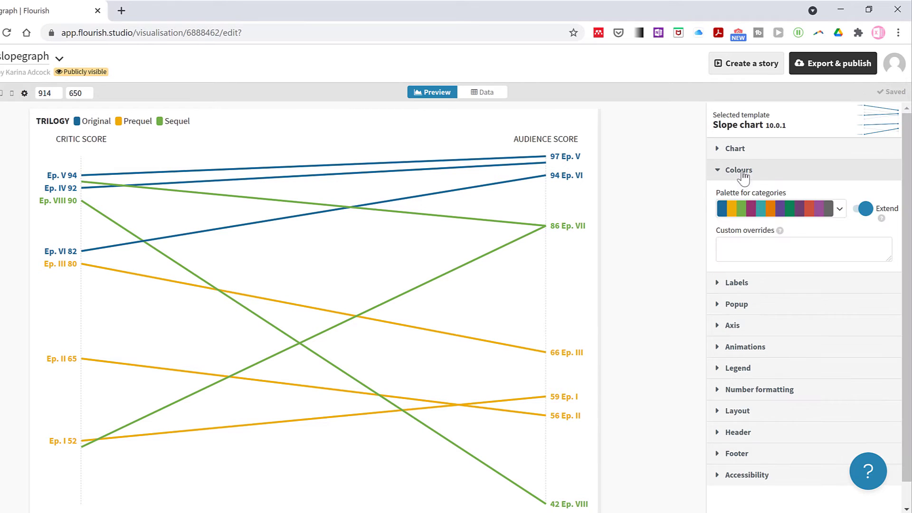
pyautogui.click(839, 209)
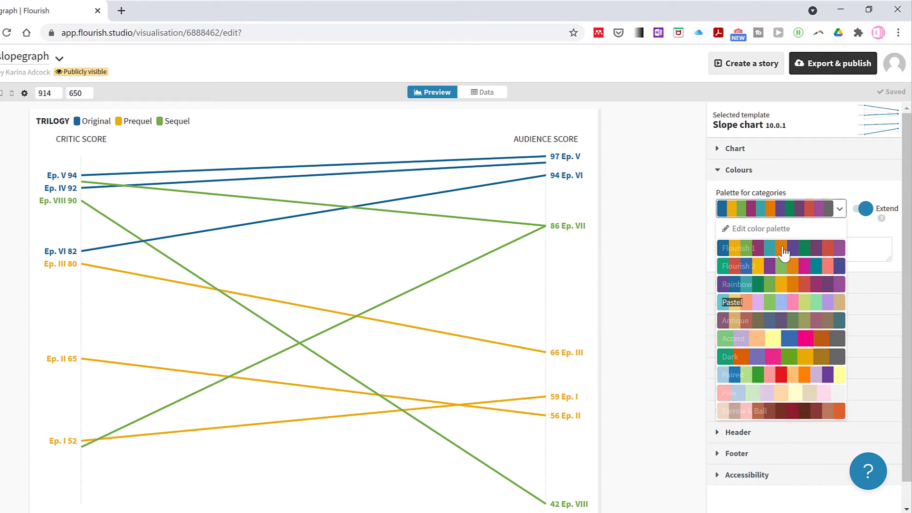
pyautogui.click(776, 229)
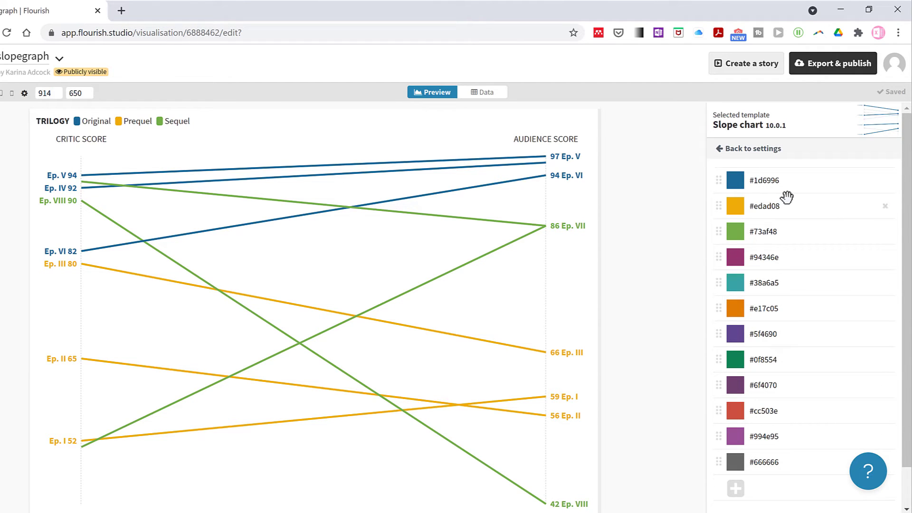
pyautogui.click(759, 151)
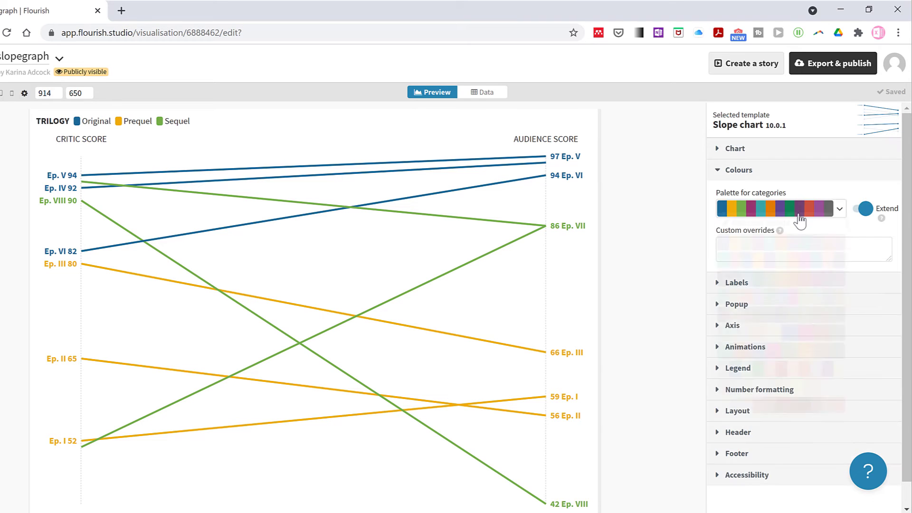
pyautogui.click(798, 210)
pyautogui.click(754, 380)
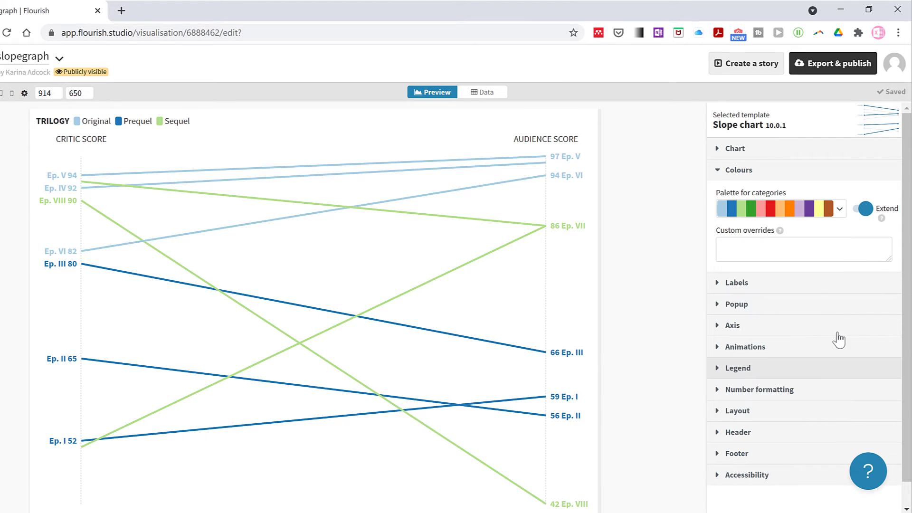
pyautogui.moveTo(781, 233)
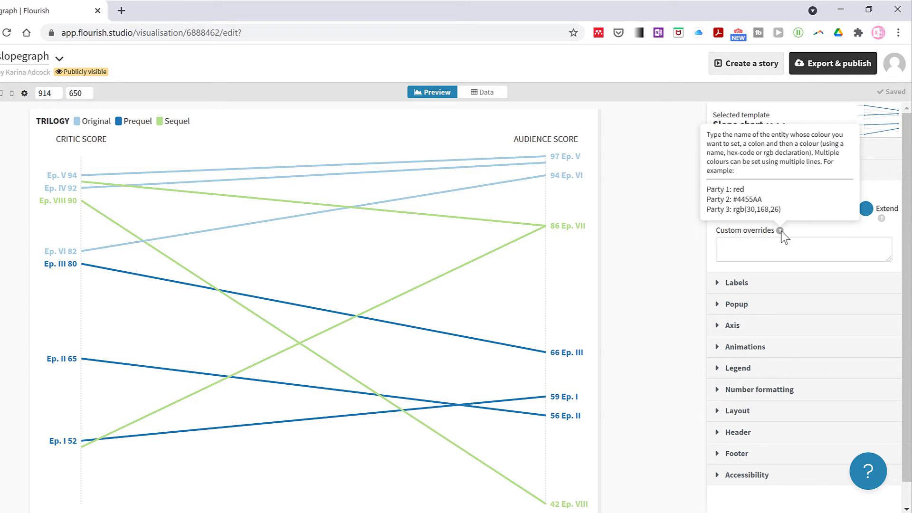
pyautogui.click(781, 242)
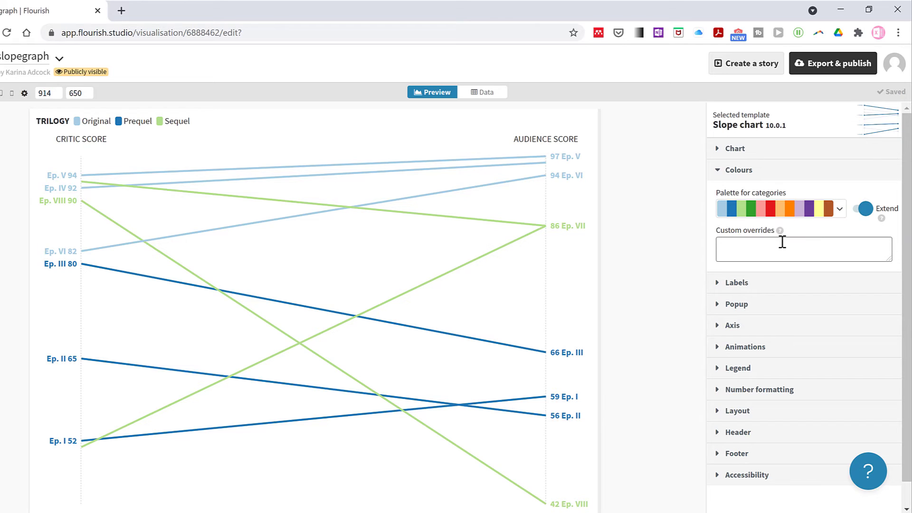
pyautogui.write('Original: teal')
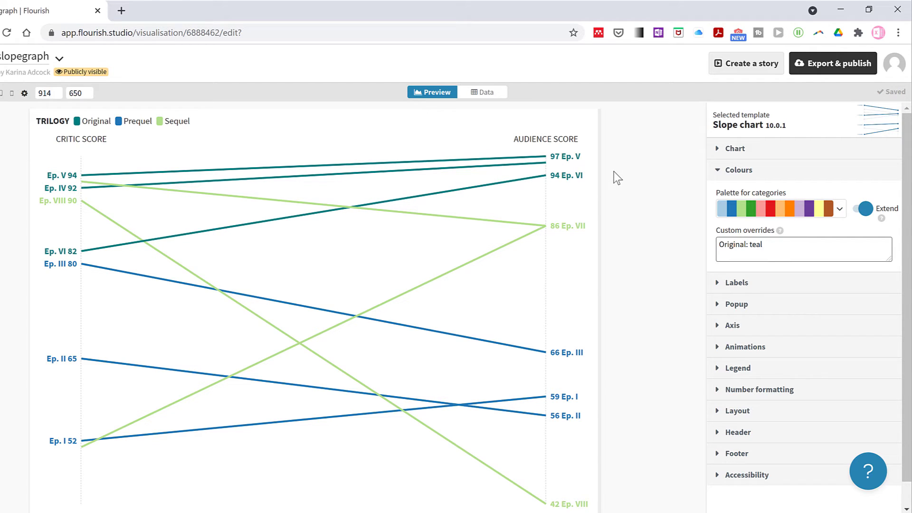
# Show overlapping labels, spread them apart, and set label distance to 1
pyautogui.click(732, 170)
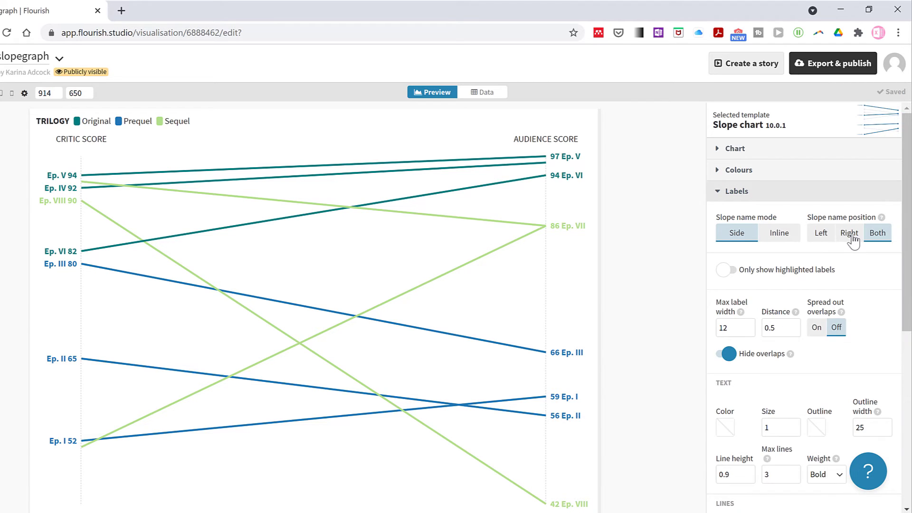
pyautogui.scroll(-3, 807, 240)
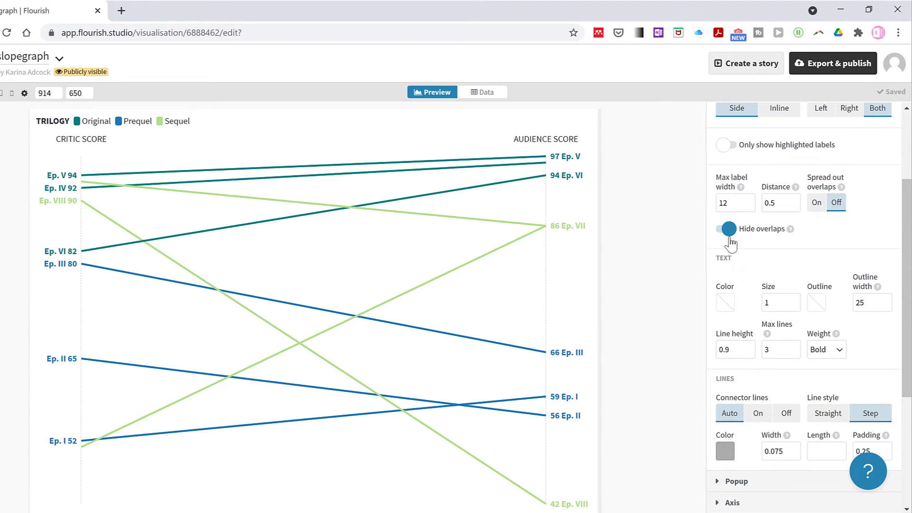
pyautogui.click(729, 241)
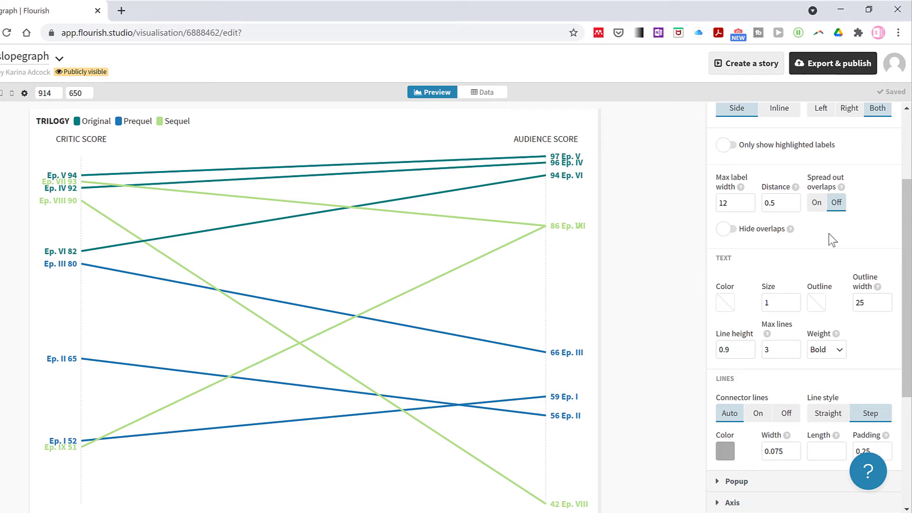
pyautogui.scroll(1, 827, 285)
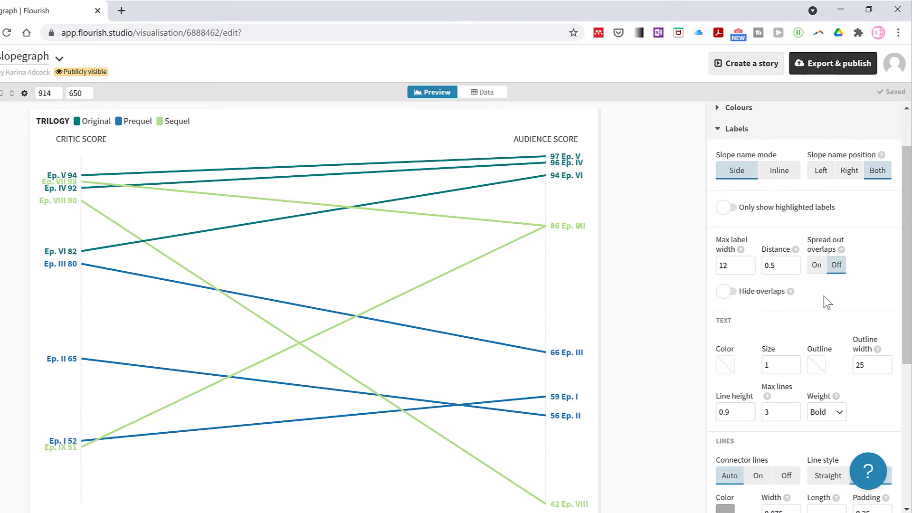
pyautogui.click(815, 265)
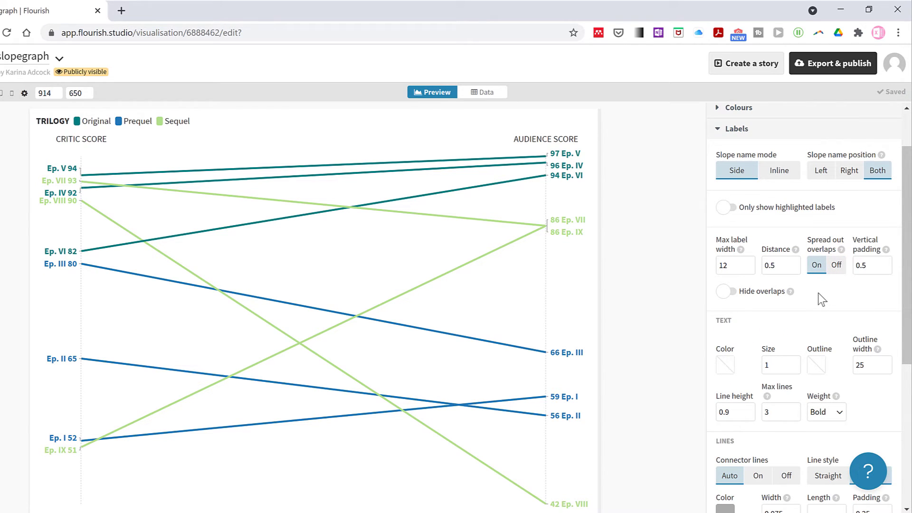
pyautogui.click(794, 262)
pyautogui.click(794, 262)
pyautogui.click(794, 262)
pyautogui.click(795, 262)
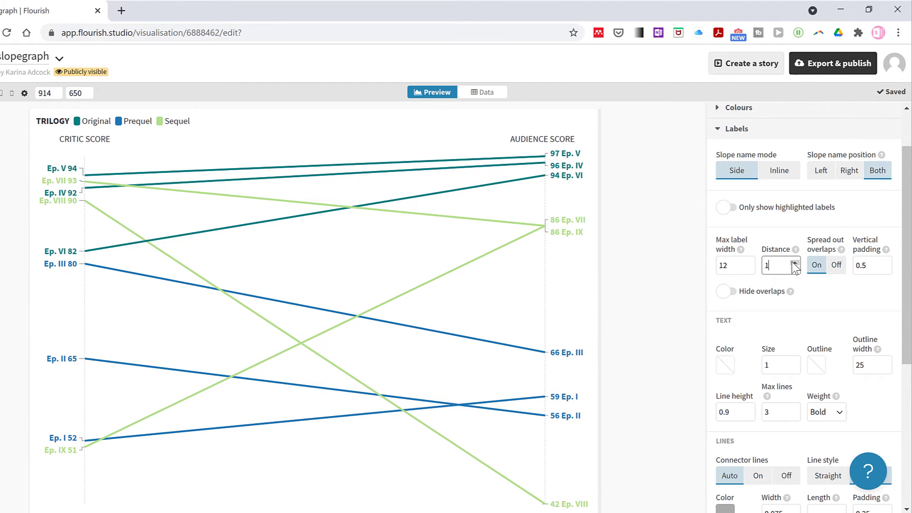
# Set label text size to 1.2 and make connector lines straight and black (0,0,0)
pyautogui.scroll(-2, 798, 285)
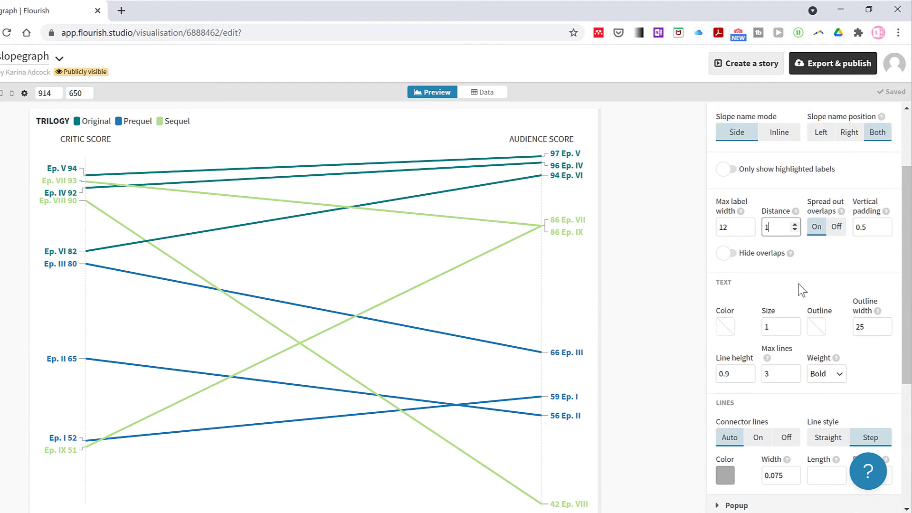
pyautogui.click(795, 300)
pyautogui.click(795, 300)
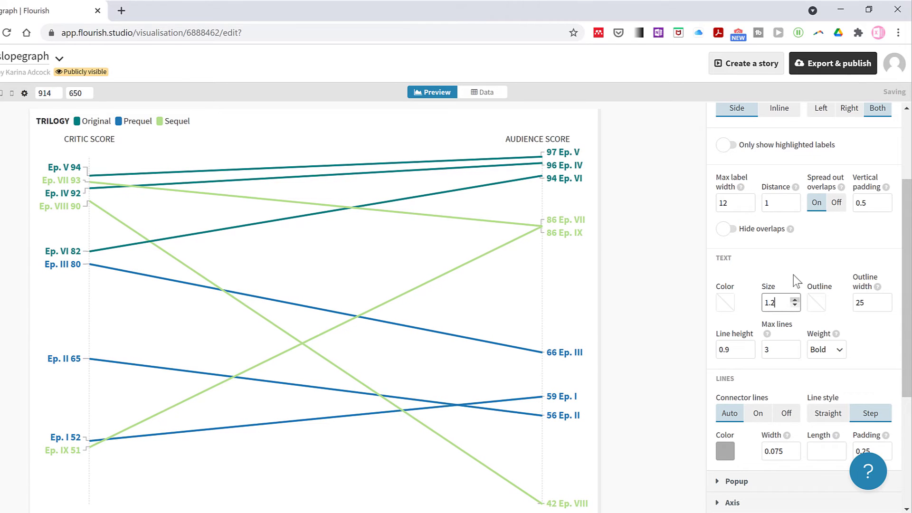
pyautogui.scroll(-2, 793, 274)
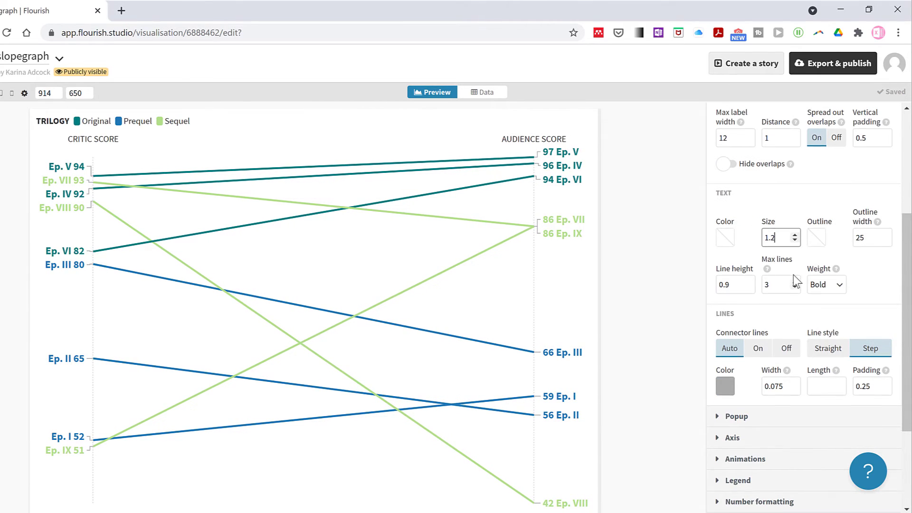
pyautogui.scroll(-2, 790, 268)
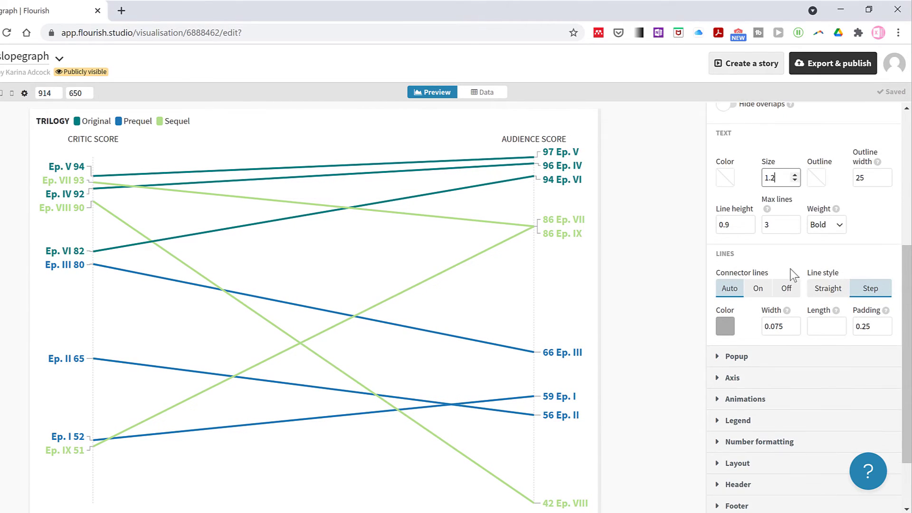
pyautogui.click(827, 289)
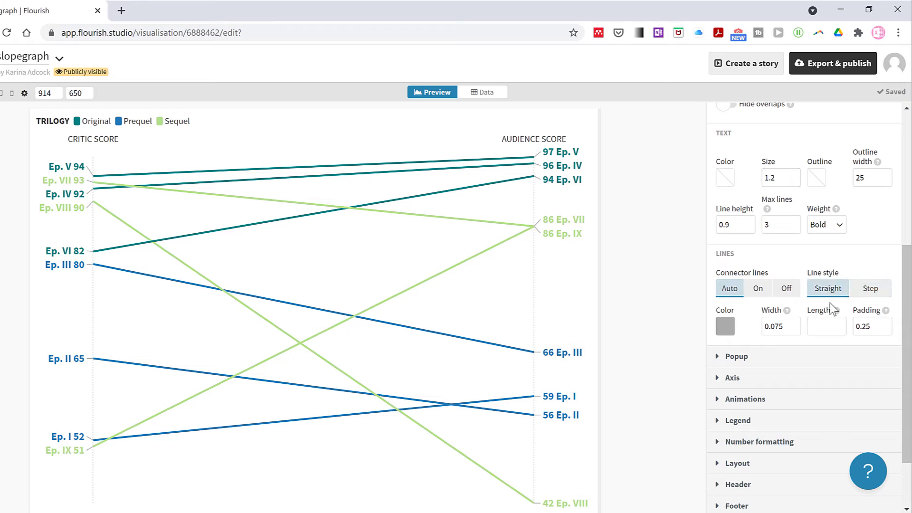
pyautogui.click(721, 326)
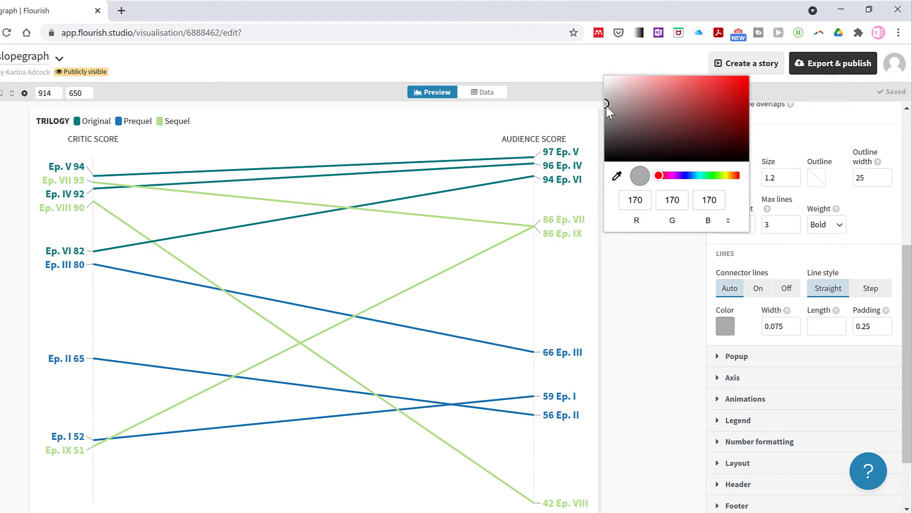
pyautogui.click(605, 160)
pyautogui.click(771, 257)
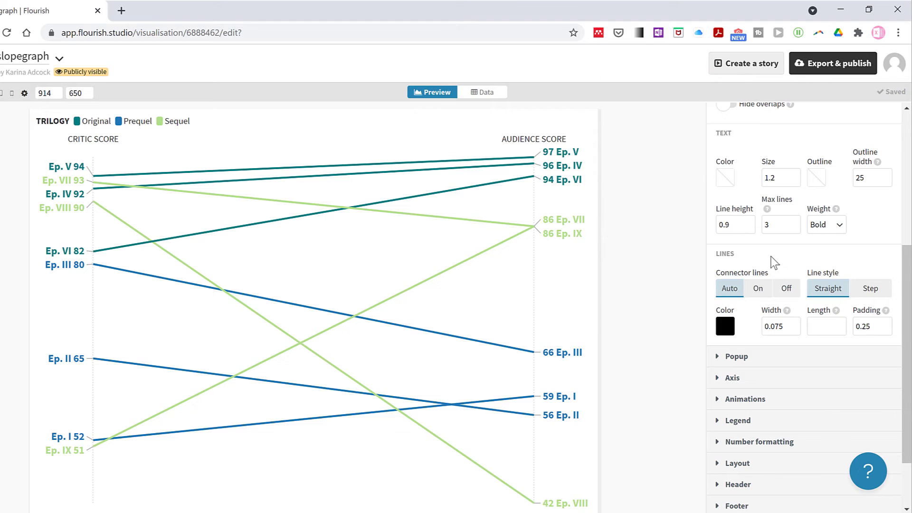
pyautogui.scroll(10, 771, 262)
pyautogui.click(737, 191)
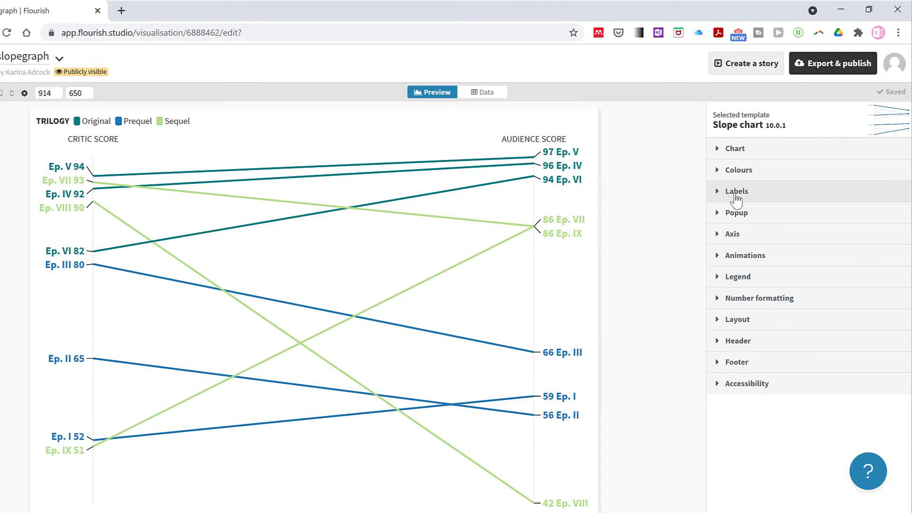
# Set axis font size 1.2, axis colour black, axis width 2, and remove the 2,2 dash
pyautogui.click(739, 234)
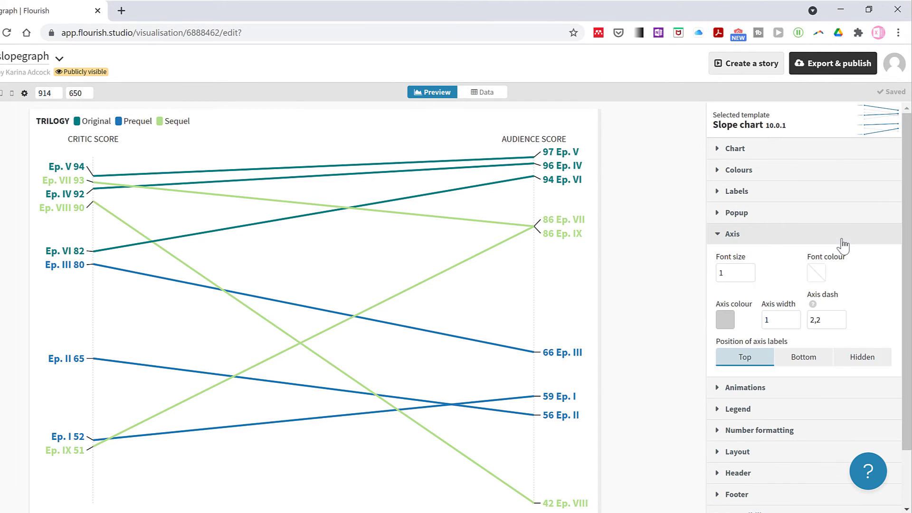
pyautogui.click(749, 209)
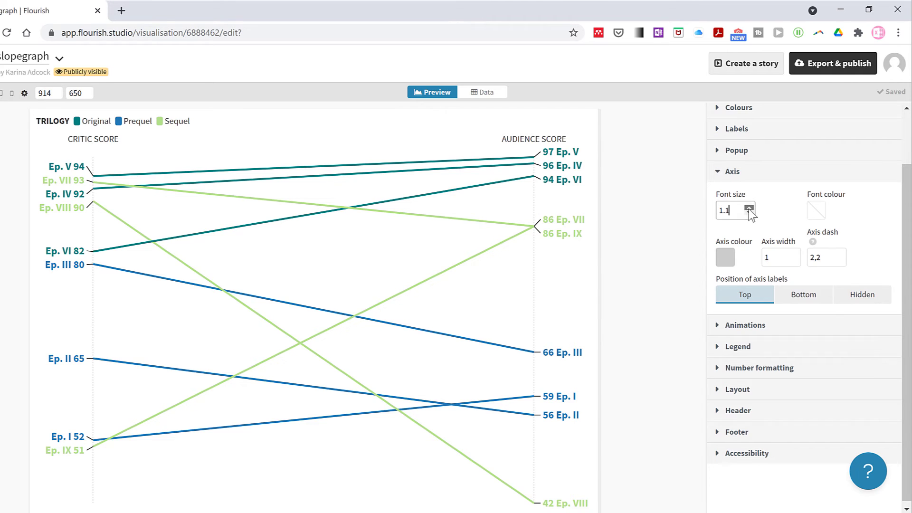
pyautogui.click(748, 208)
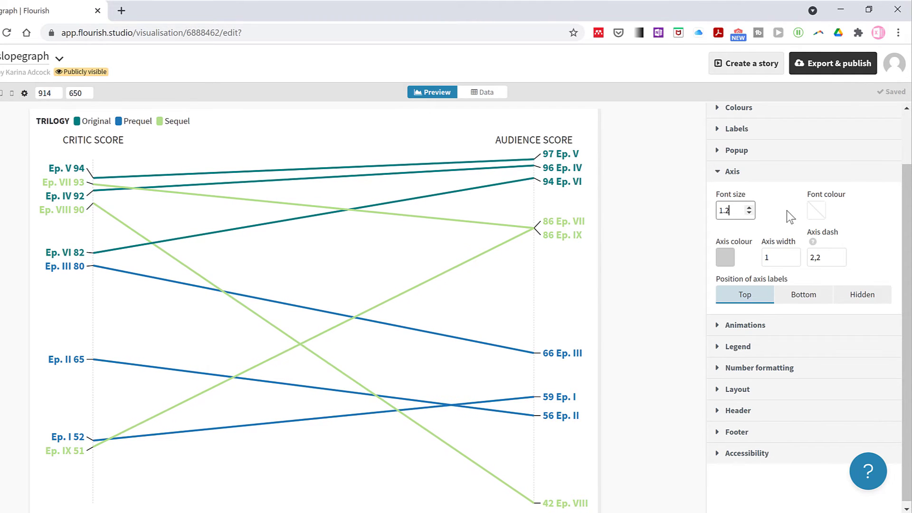
pyautogui.click(725, 254)
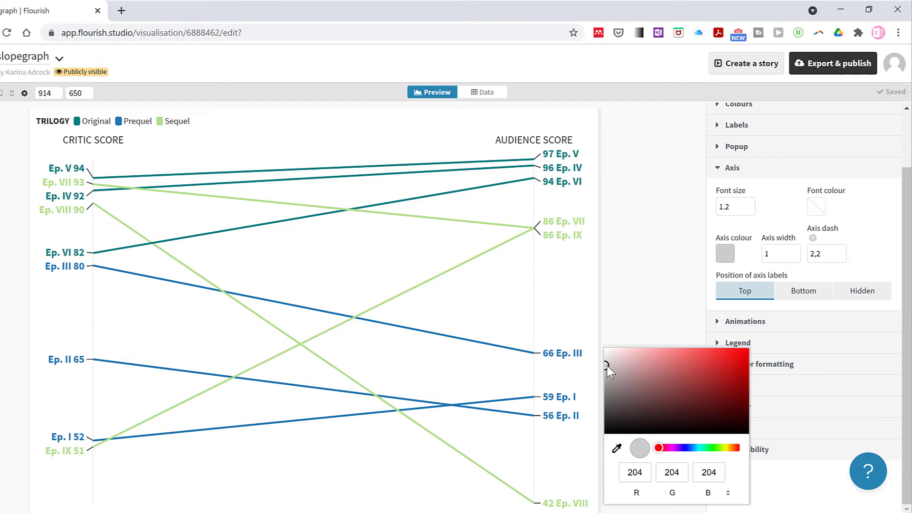
pyautogui.moveTo(606, 366); pyautogui.dragTo(604, 444)
pyautogui.click(782, 227)
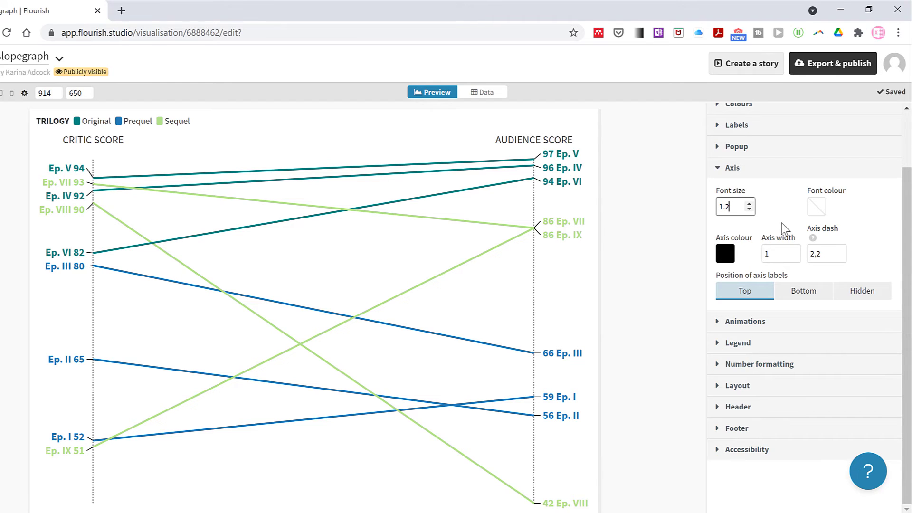
pyautogui.click(793, 250)
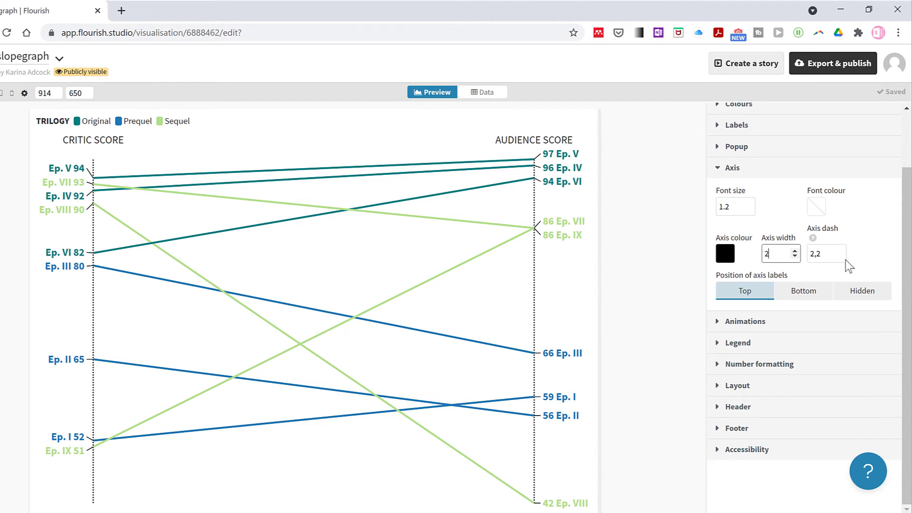
pyautogui.doubleClick(820, 253)
pyautogui.press('BackSpace')
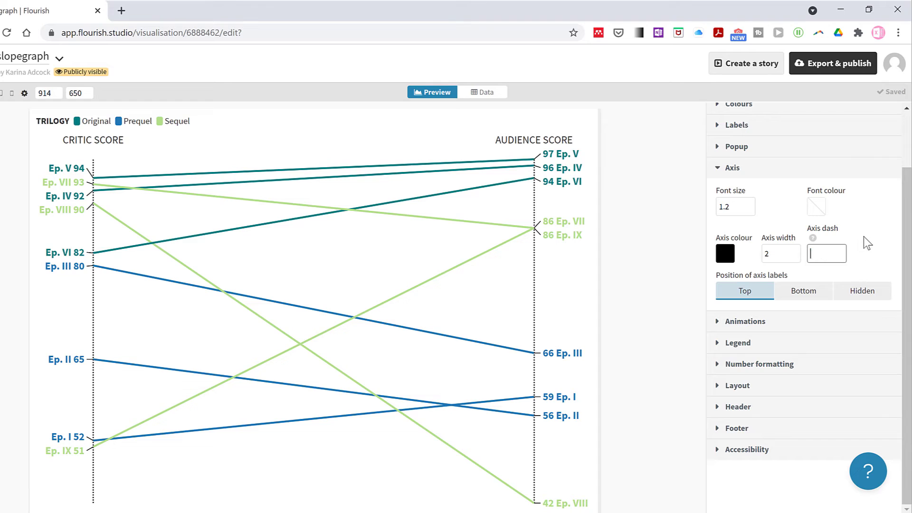
pyautogui.click(867, 244)
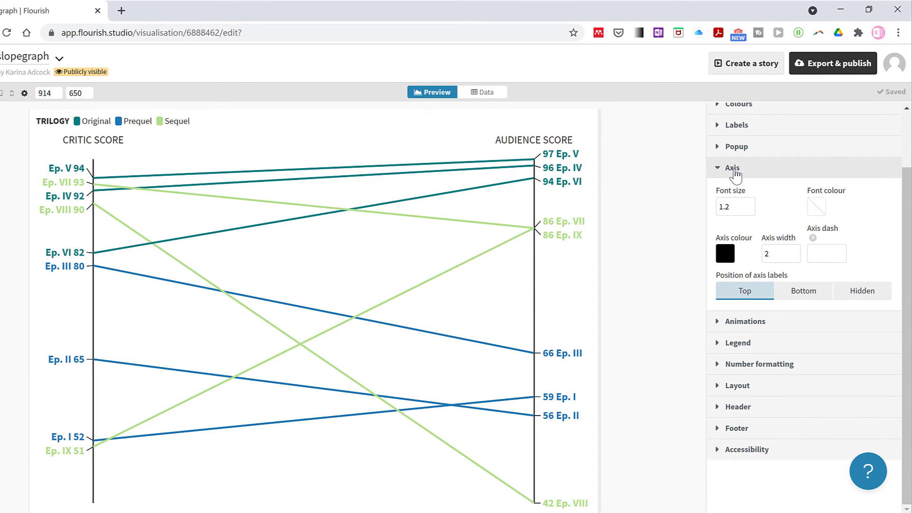
pyautogui.click(751, 171)
# Centre the legend above the chart and raise its size to 1.5
pyautogui.click(746, 283)
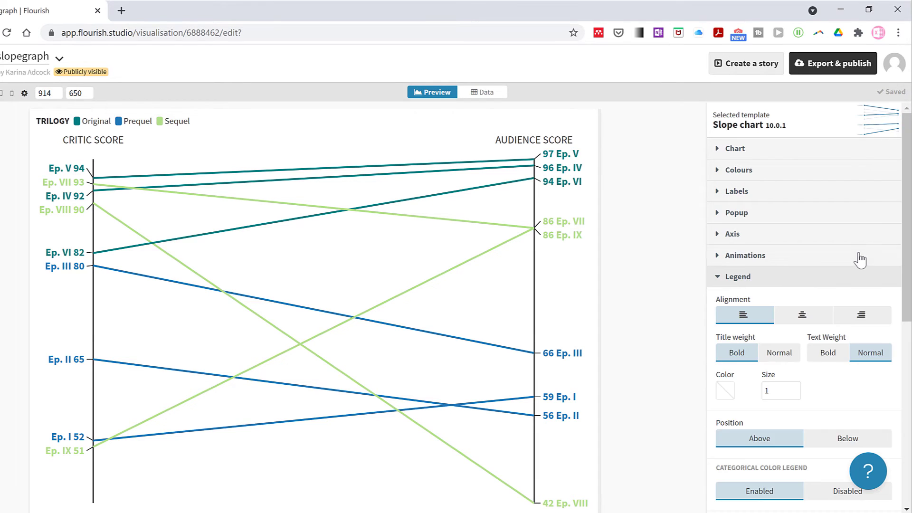
pyautogui.scroll(-4, 858, 259)
pyautogui.click(799, 134)
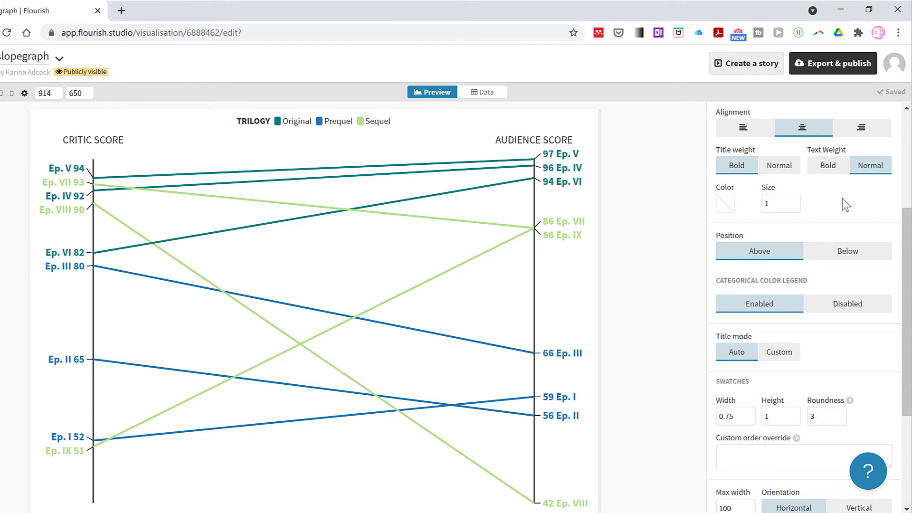
pyautogui.click(793, 201)
pyautogui.click(794, 200)
pyautogui.click(794, 201)
pyautogui.click(794, 200)
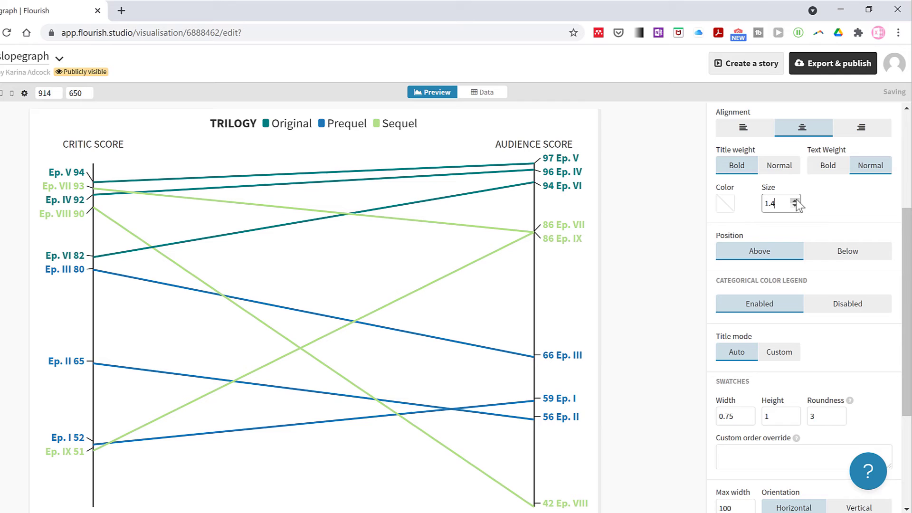
pyautogui.click(794, 200)
pyautogui.scroll(1, 852, 213)
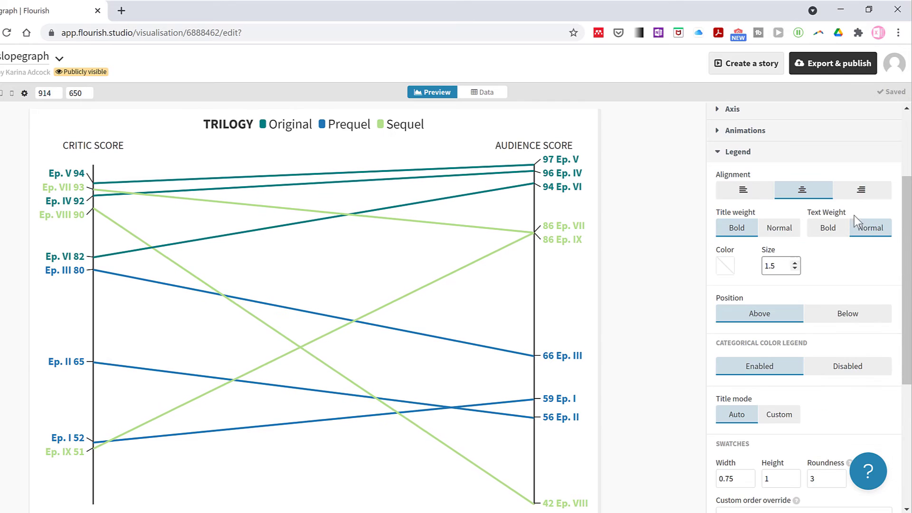
# Switch the legend title mode to Custom, removing the TRILOGY heading
pyautogui.click(848, 368)
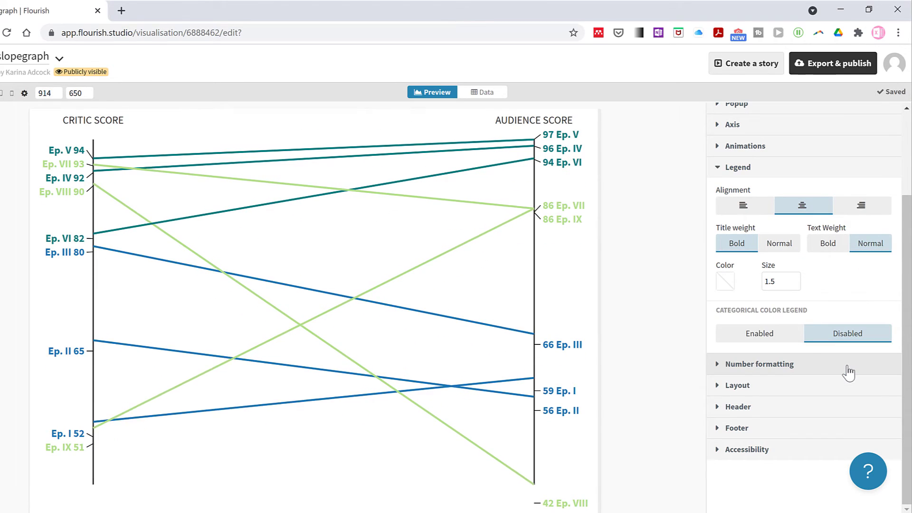
pyautogui.click(778, 345)
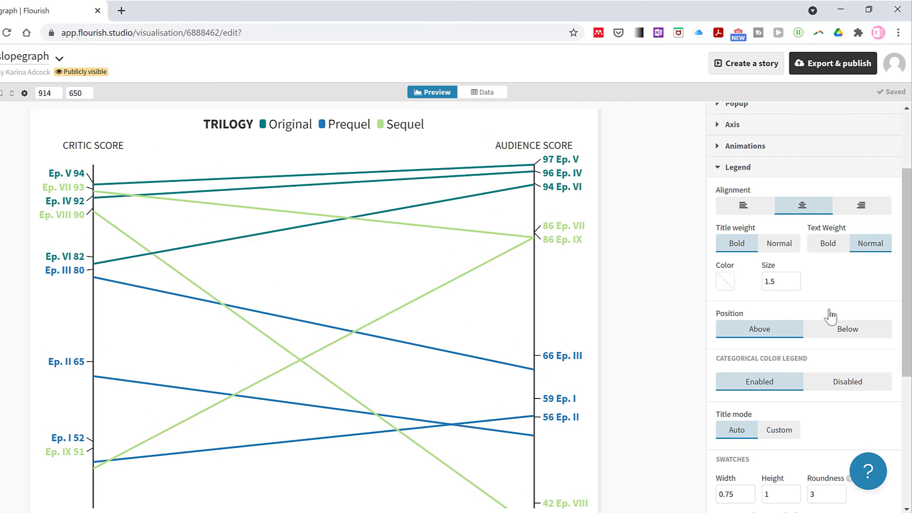
pyautogui.scroll(-1, 840, 309)
pyautogui.scroll(-1, 840, 305)
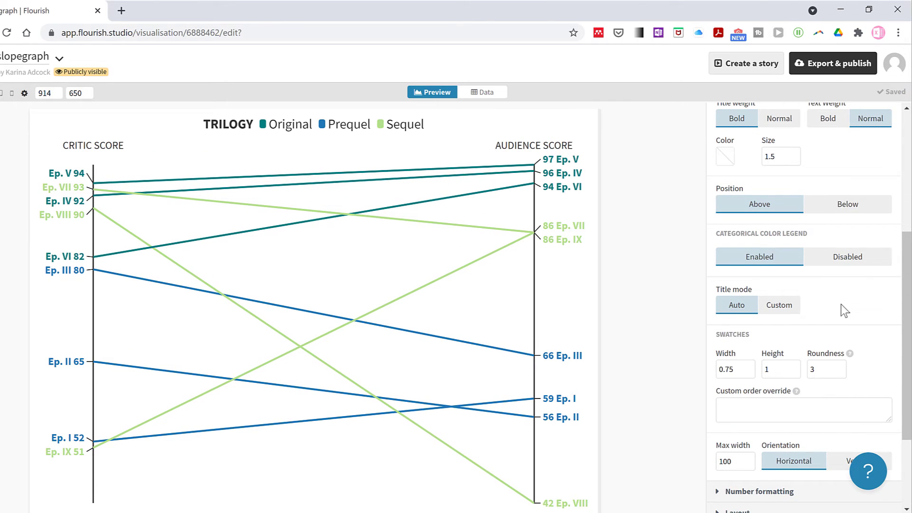
pyautogui.click(791, 309)
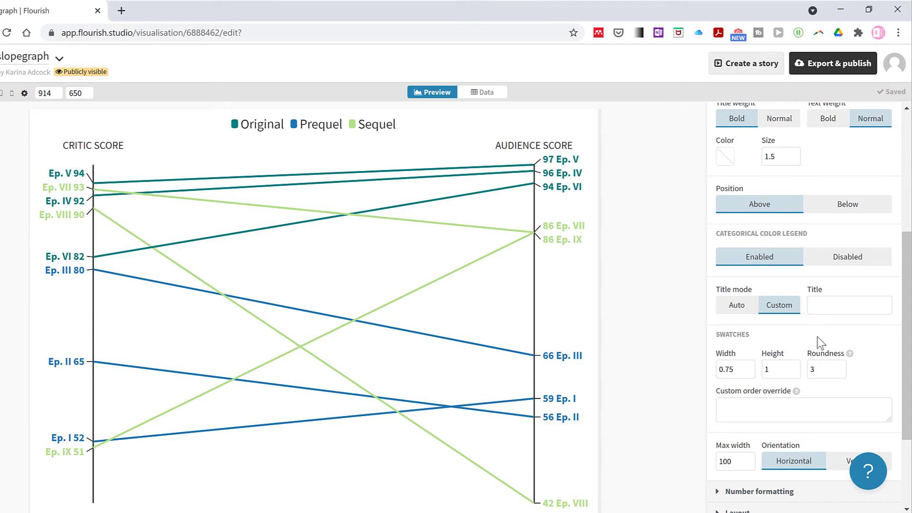
# Make the legend swatches 1.5 wide by 1.5 high with roundness 0
pyautogui.scroll(-2, 816, 332)
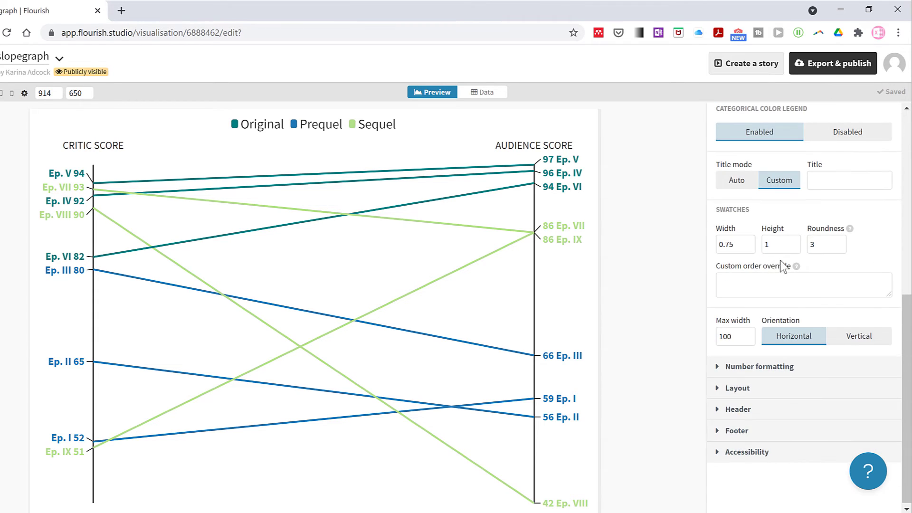
pyautogui.doubleClick(739, 245)
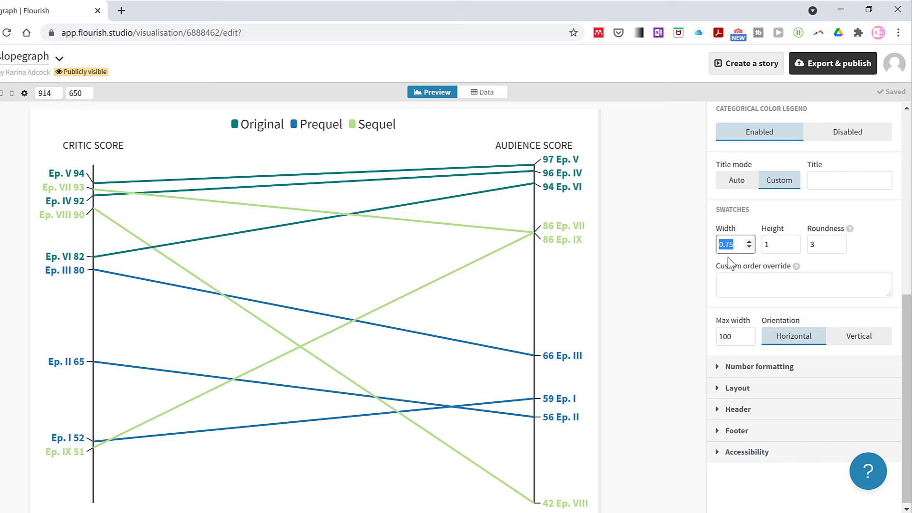
pyautogui.write('1.5')
pyautogui.doubleClick(777, 244)
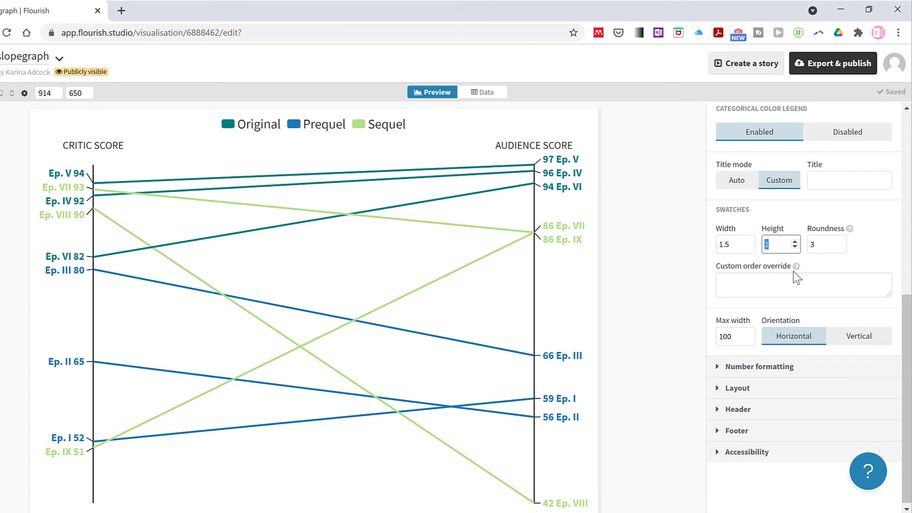
pyautogui.write('1.')
pyautogui.click(840, 246)
pyautogui.click(840, 247)
pyautogui.click(840, 246)
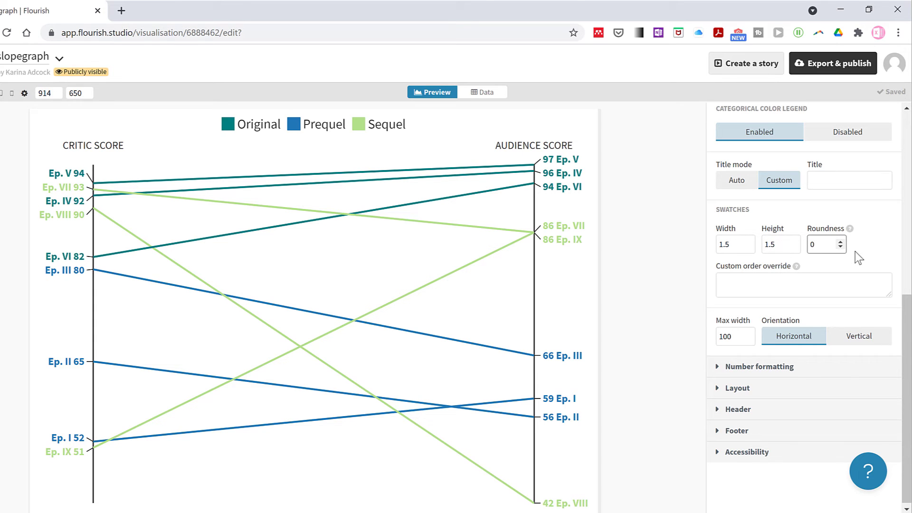
pyautogui.scroll(5, 854, 252)
pyautogui.click(757, 207)
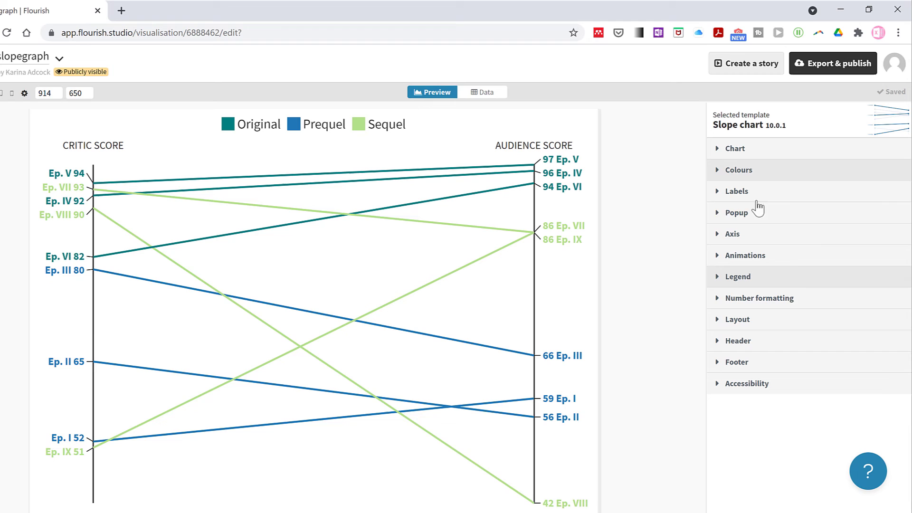
# Add a % suffix to every critic and audience score label
pyautogui.click(782, 298)
pyautogui.scroll(-2, 871, 306)
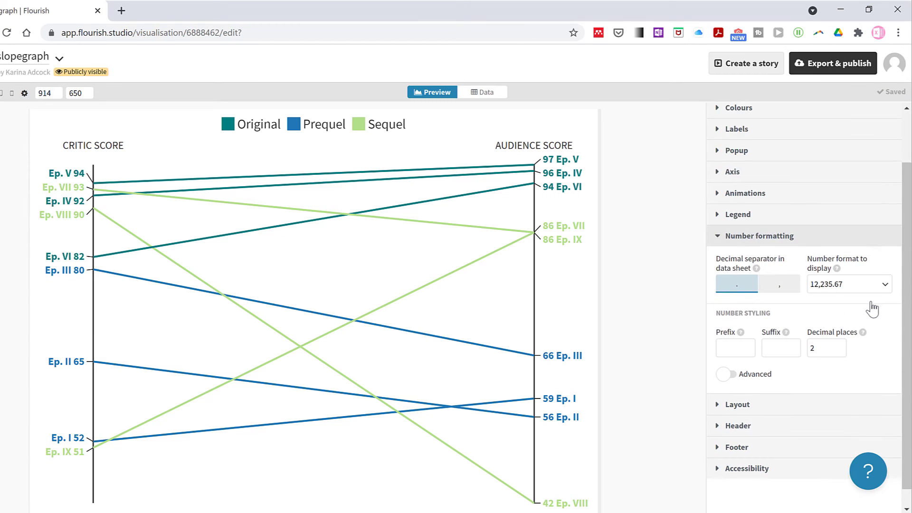
pyautogui.click(786, 327)
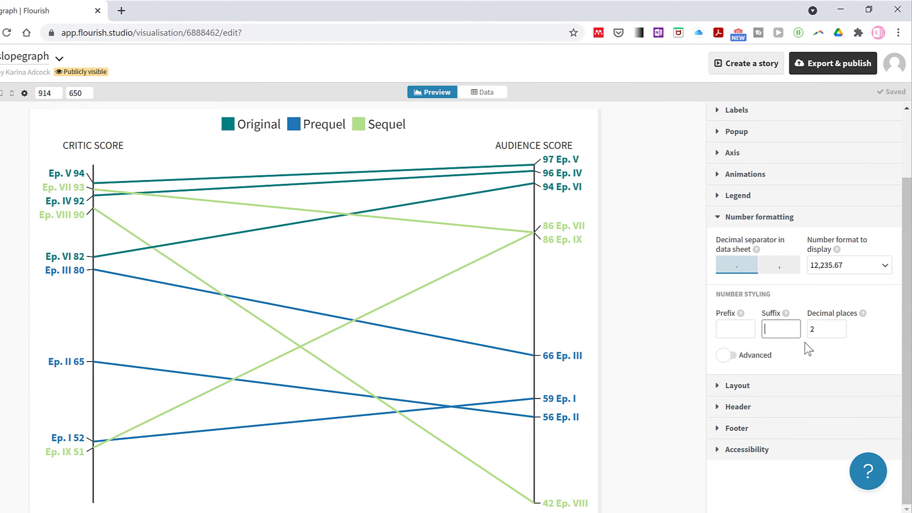
pyautogui.write('%')
pyautogui.click(805, 347)
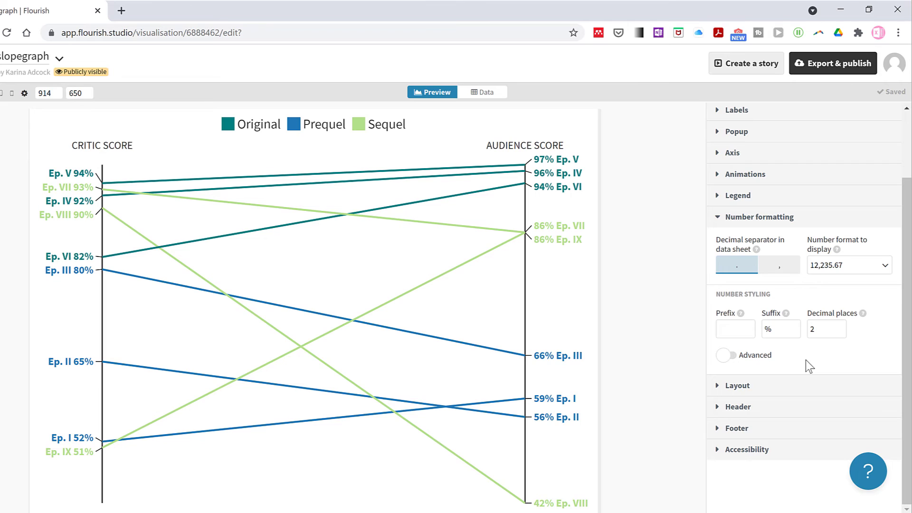
# Title the chart STAR WARS and give the title a larger custom size
pyautogui.click(763, 218)
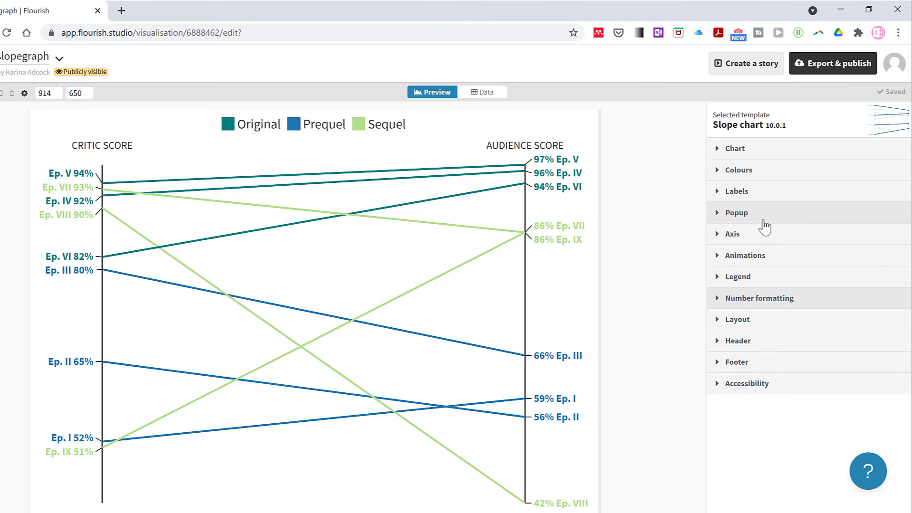
pyautogui.click(740, 342)
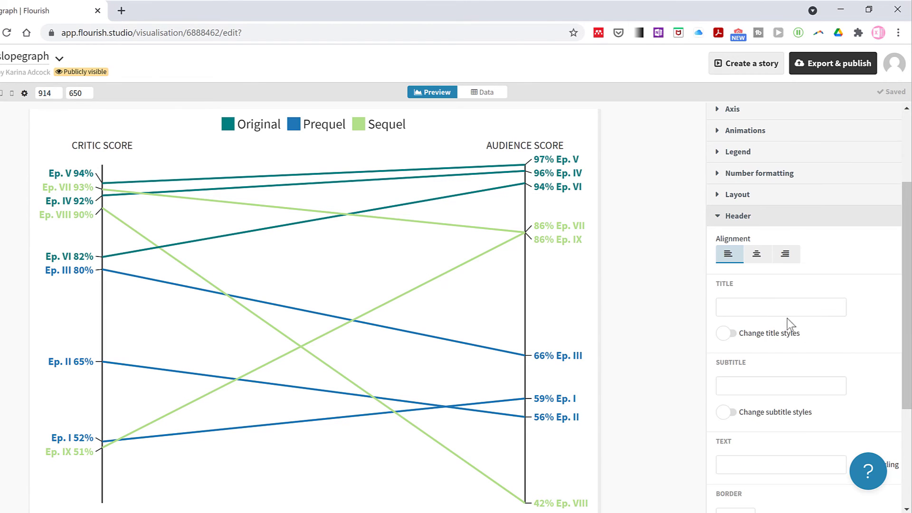
pyautogui.click(780, 308)
pyautogui.write('STAR')
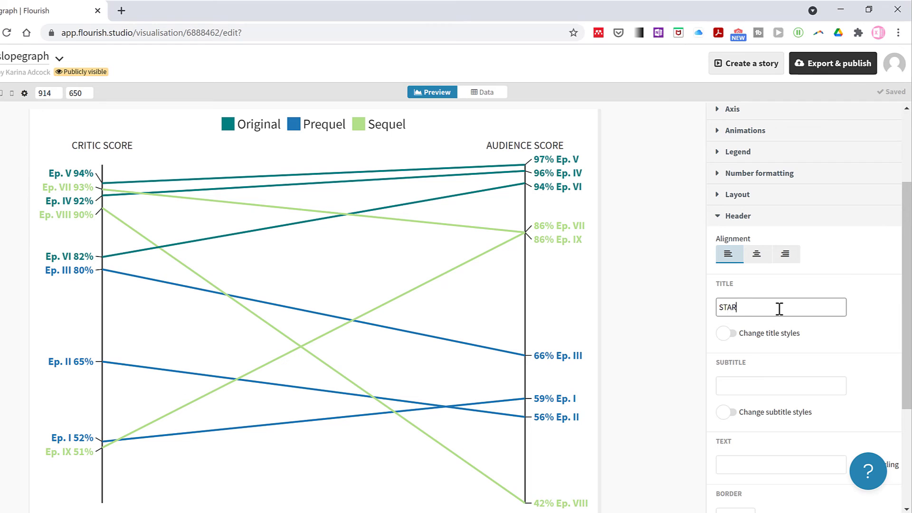
pyautogui.write(' WARS')
pyautogui.click(723, 331)
pyautogui.scroll(-3, 860, 285)
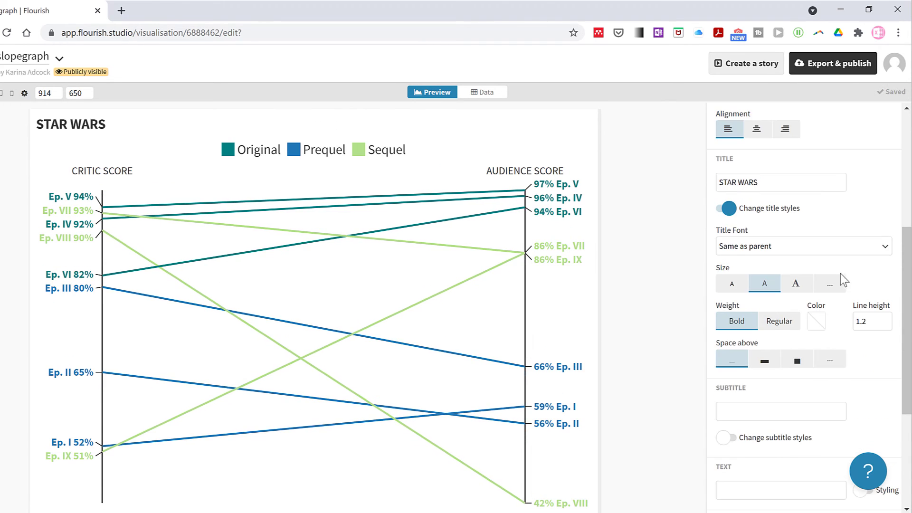
pyautogui.click(830, 284)
pyautogui.doubleClick(867, 284)
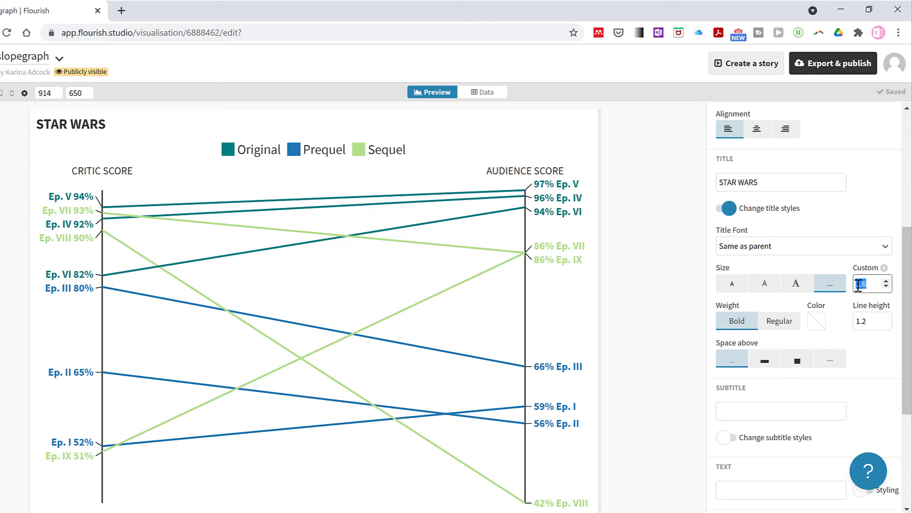
pyautogui.write('2.5')
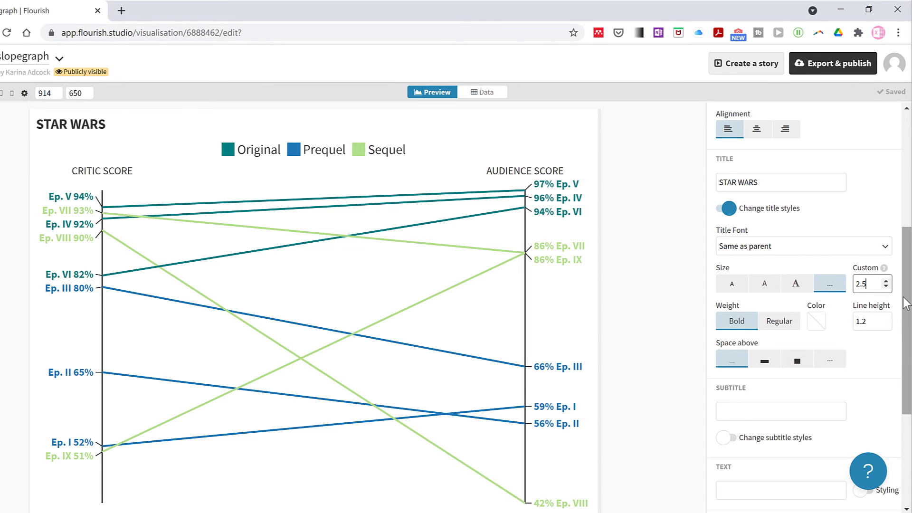
pyautogui.scroll(-4, 771, 215)
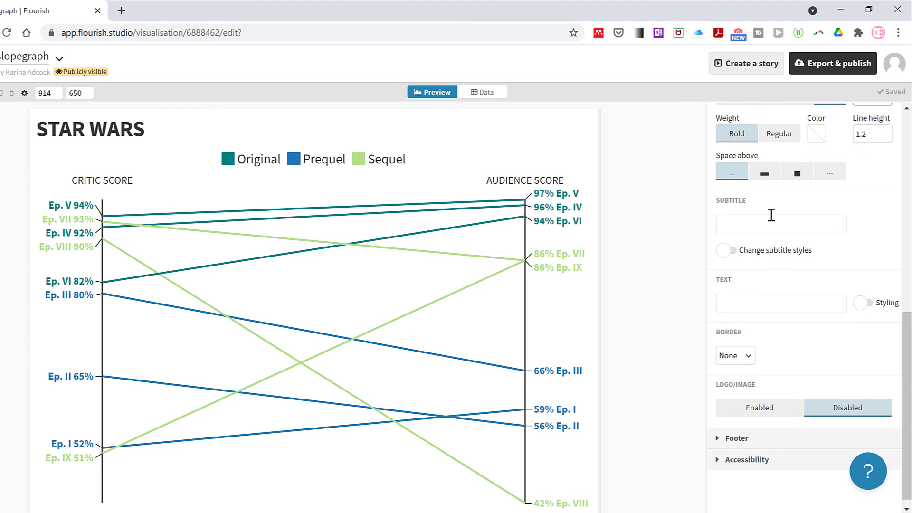
# Add the subtitle 'Which movie is most popular?' with custom subtitle styles enabled
pyautogui.click(771, 215)
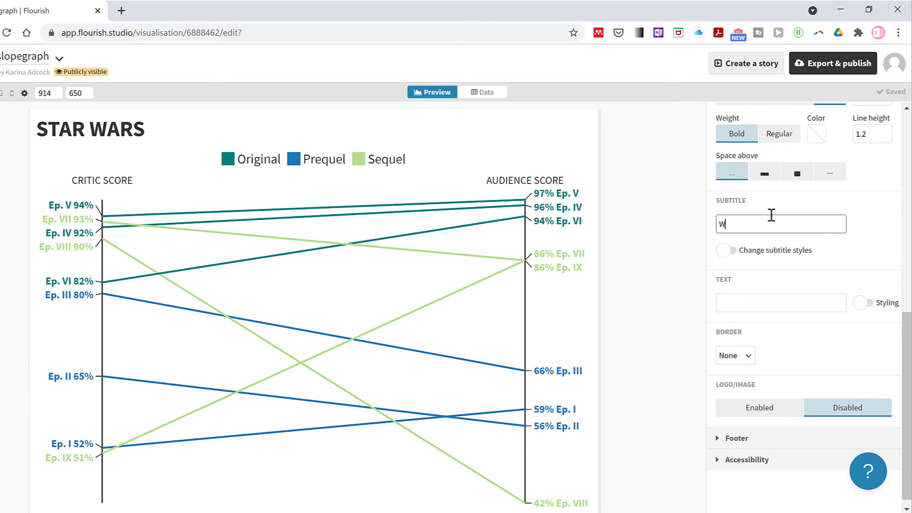
pyautogui.write('Which movie is most popular?')
pyautogui.click(724, 240)
pyautogui.scroll(-1, 876, 232)
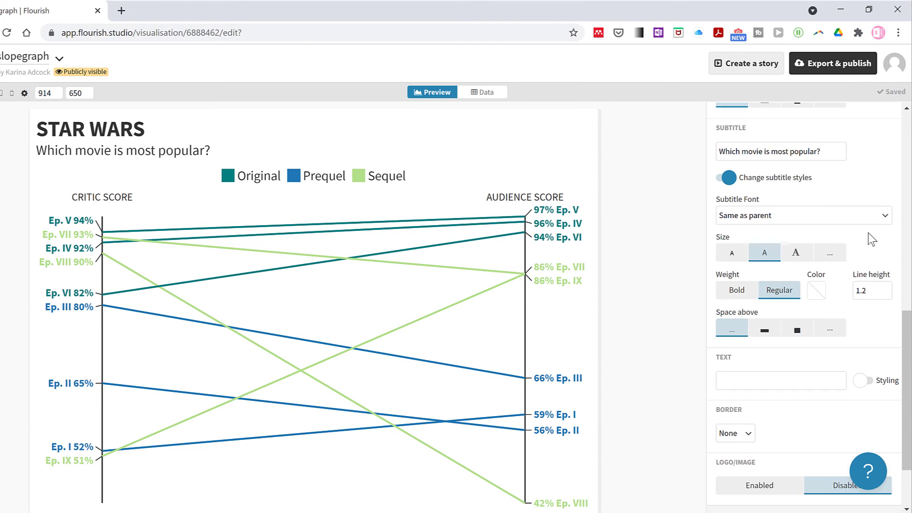
pyautogui.scroll(-2, 868, 233)
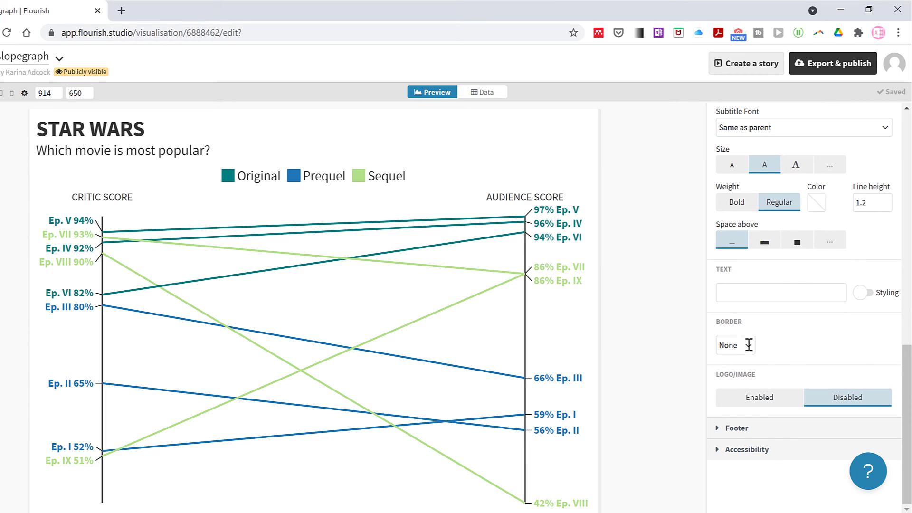
# Put a green bottom border of width 5 beneath the header
pyautogui.click(748, 346)
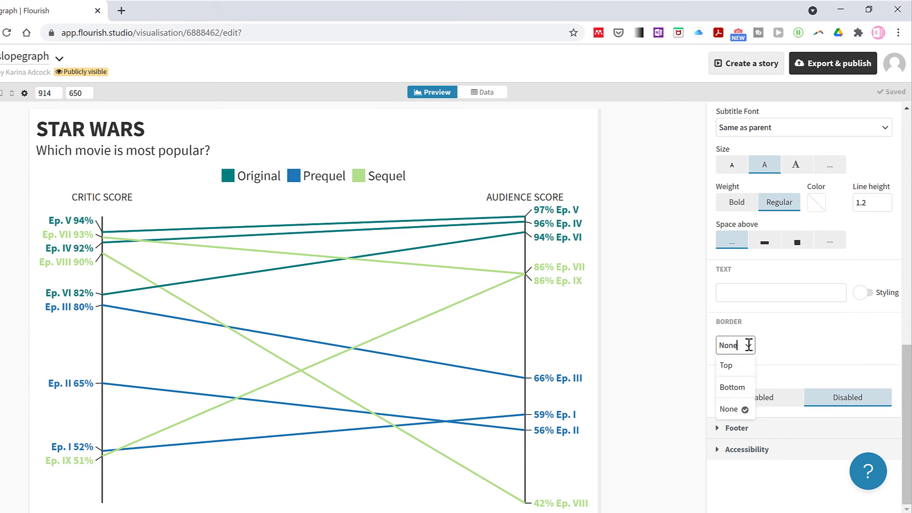
pyautogui.click(742, 392)
pyautogui.scroll(-1, 799, 341)
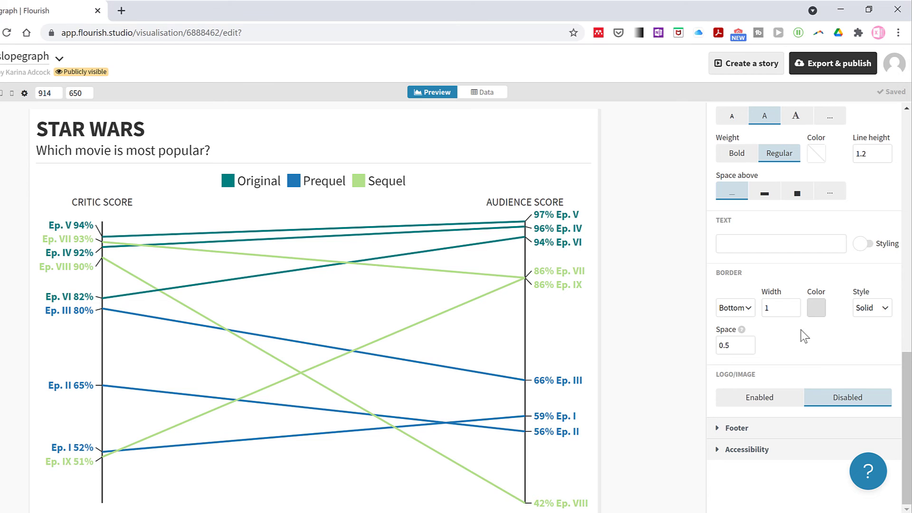
pyautogui.click(794, 305)
pyautogui.click(794, 305)
pyautogui.click(794, 305)
pyautogui.click(794, 305)
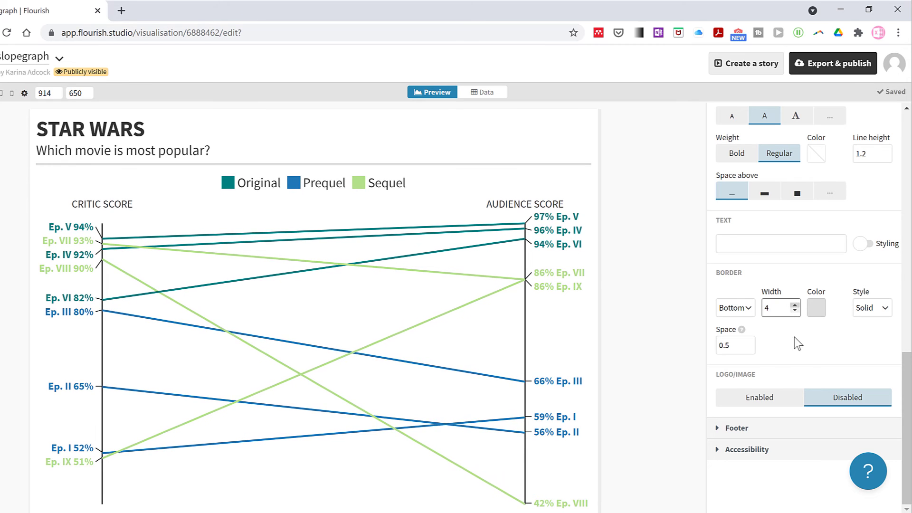
pyautogui.click(815, 307)
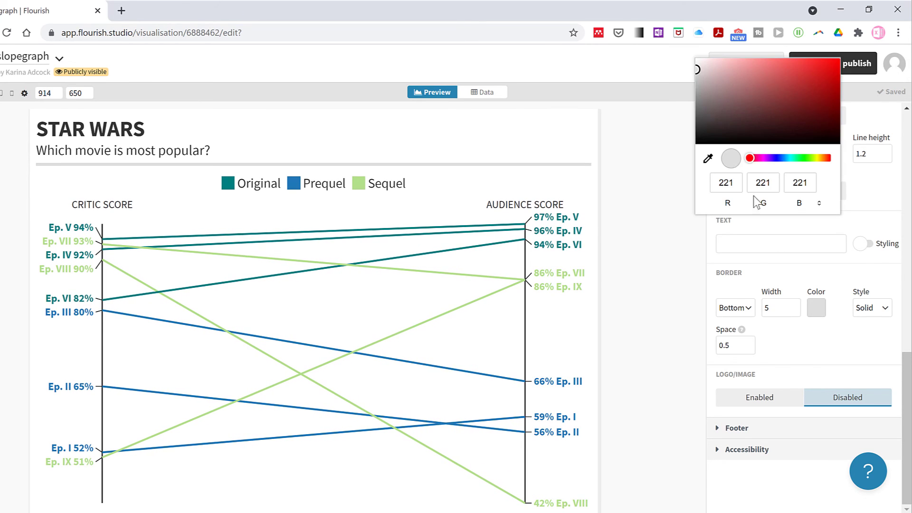
pyautogui.moveTo(750, 159); pyautogui.dragTo(802, 159)
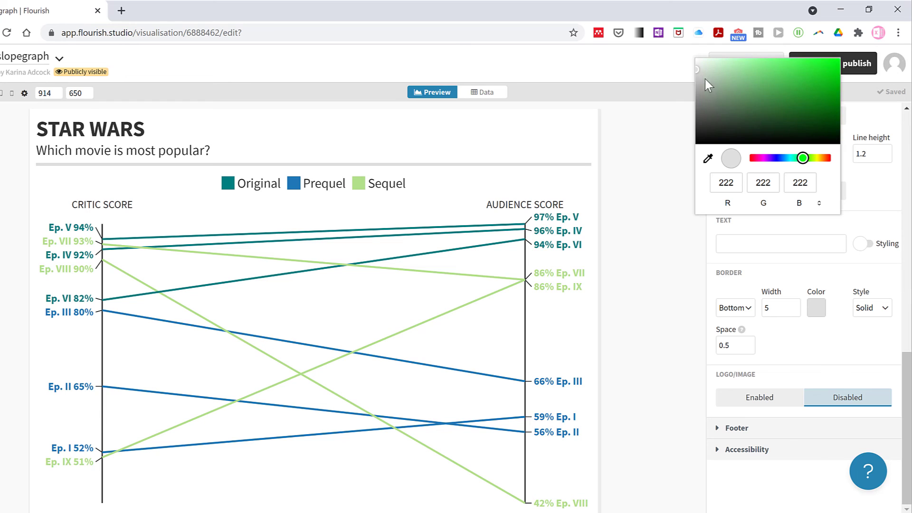
pyautogui.moveTo(705, 79); pyautogui.dragTo(803, 98)
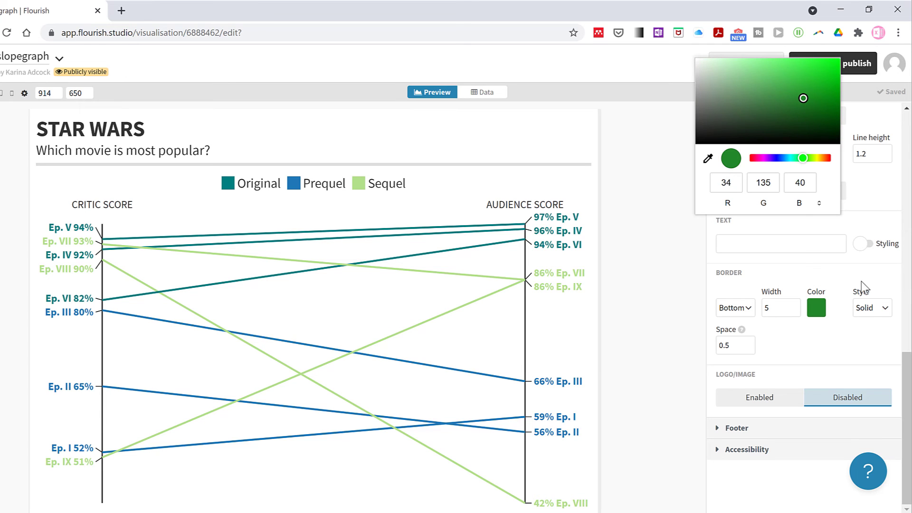
pyautogui.click(835, 345)
pyautogui.scroll(6, 830, 341)
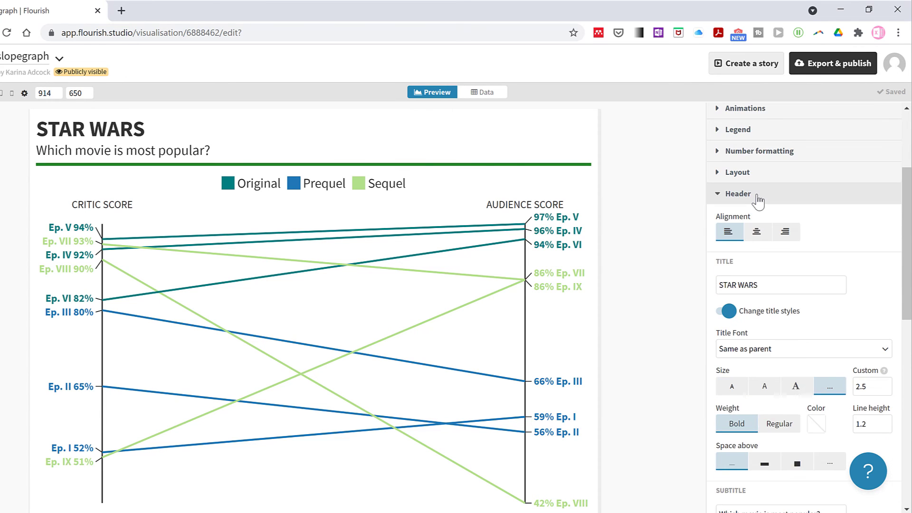
# Credit Rotten Tomatoes as the footer source and enlarge the footer text to 1.25
pyautogui.click(756, 195)
pyautogui.click(769, 363)
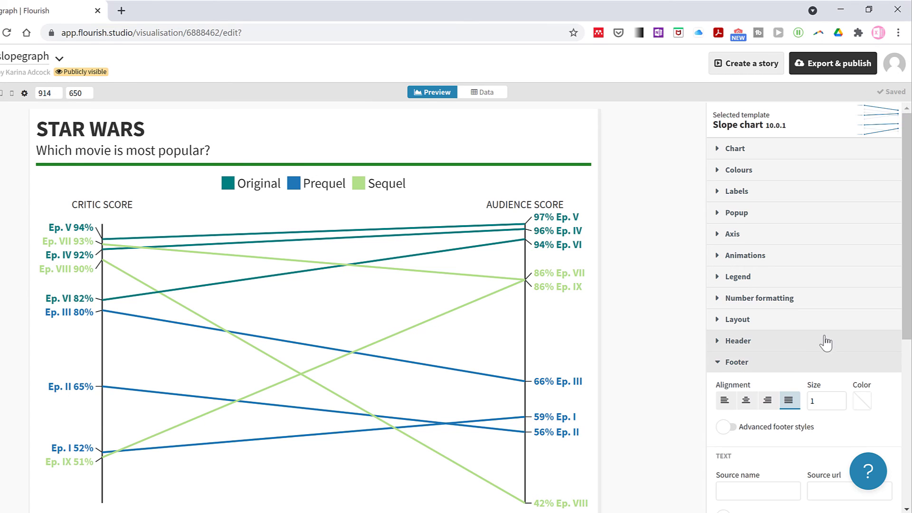
pyautogui.scroll(-5, 825, 342)
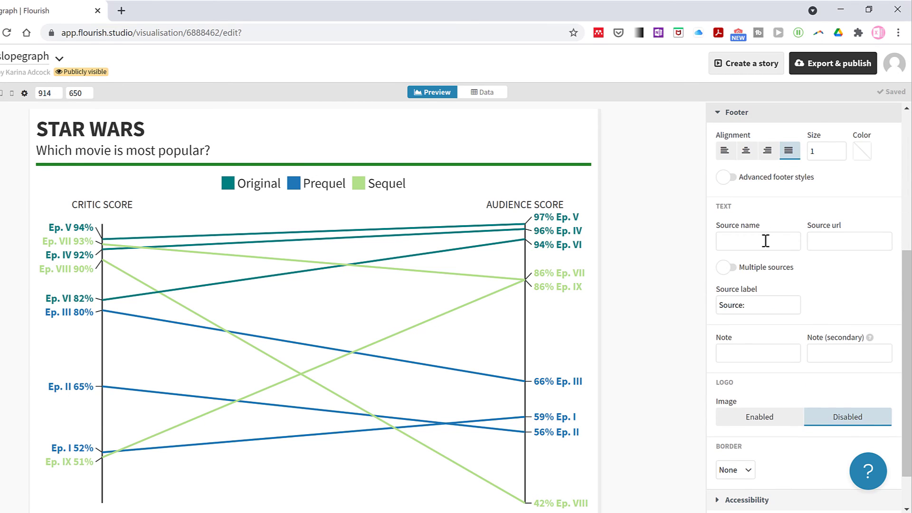
pyautogui.click(774, 243)
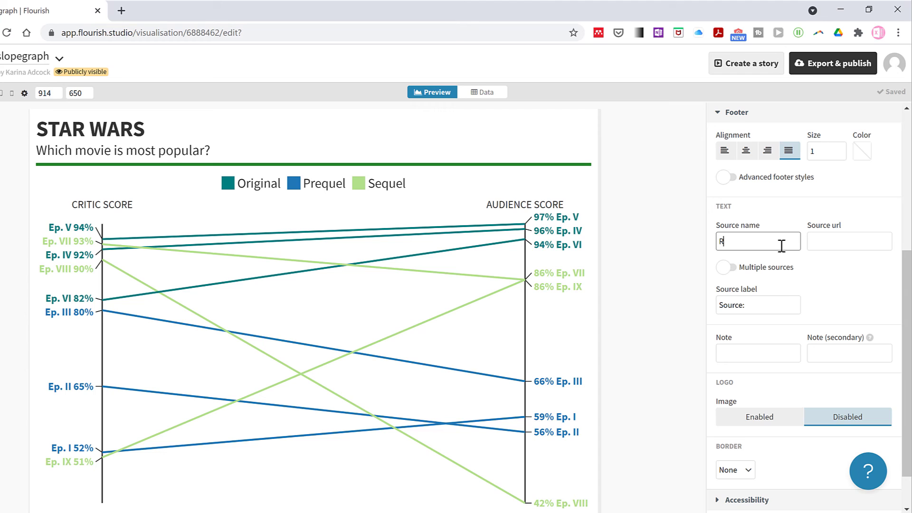
pyautogui.write('Rotten Tomatoes')
pyautogui.click(779, 267)
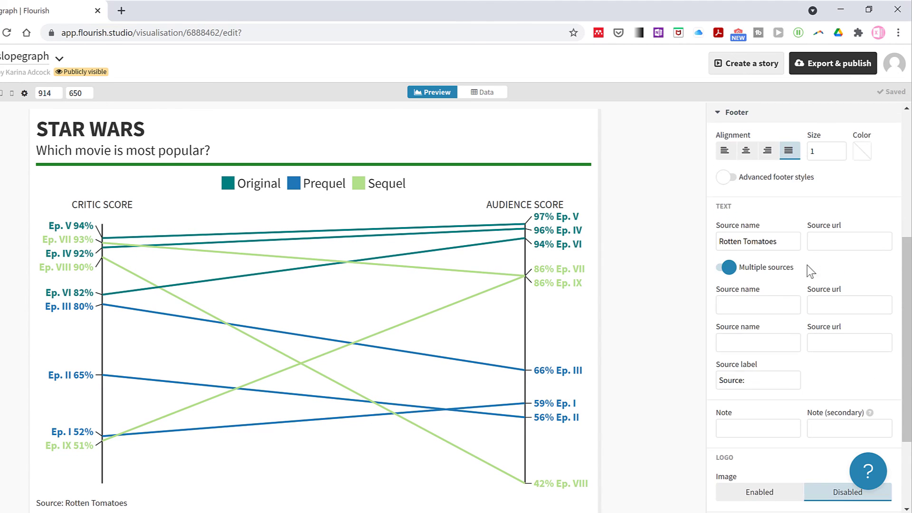
pyautogui.scroll(1, 816, 226)
pyautogui.click(840, 209)
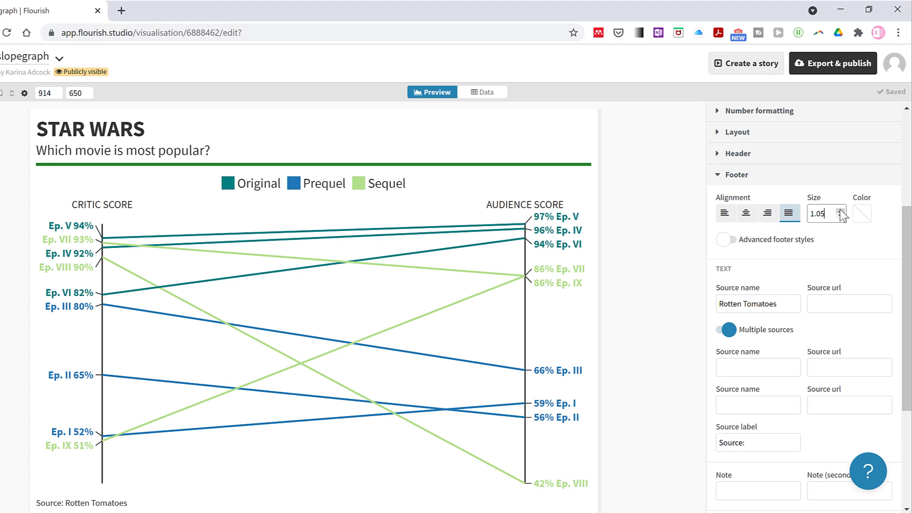
pyautogui.click(839, 209)
pyautogui.click(840, 210)
pyautogui.click(840, 210)
pyautogui.click(839, 209)
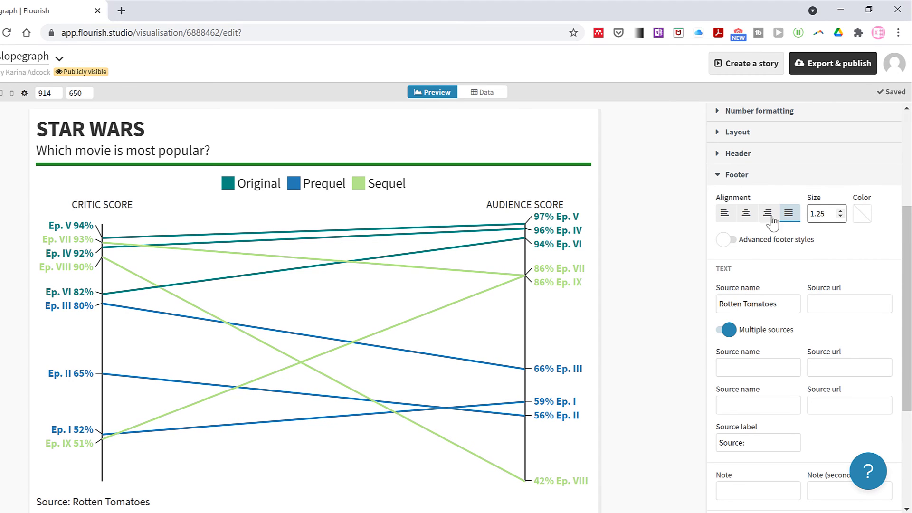
pyautogui.click(731, 175)
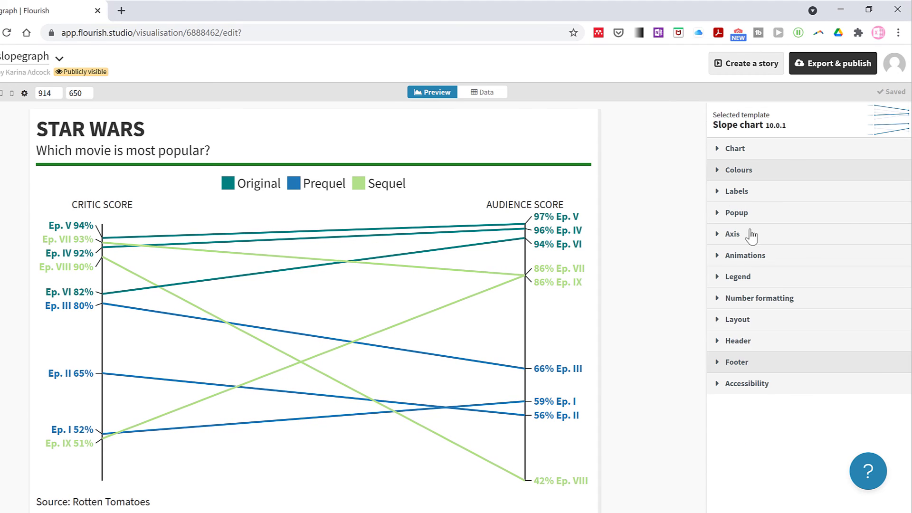
# Set the chart's main font to Lora
pyautogui.click(738, 321)
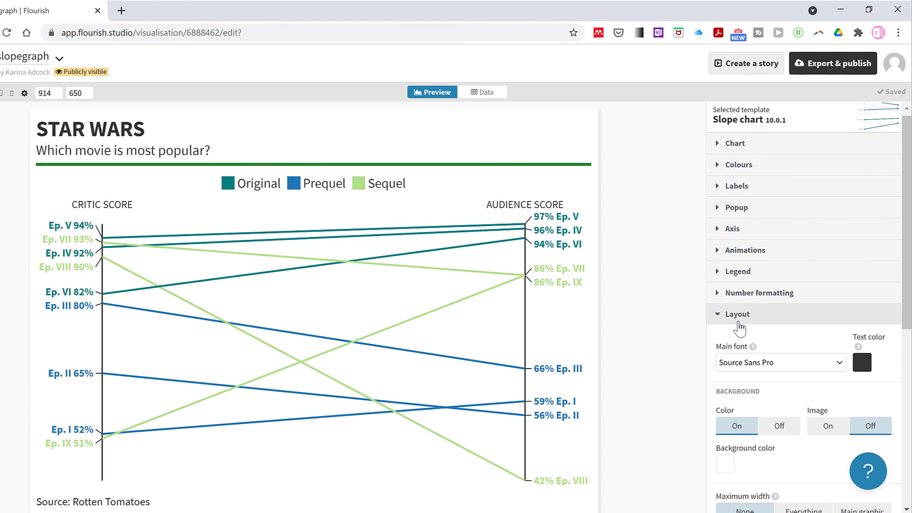
pyautogui.scroll(-2, 739, 304)
pyautogui.click(838, 246)
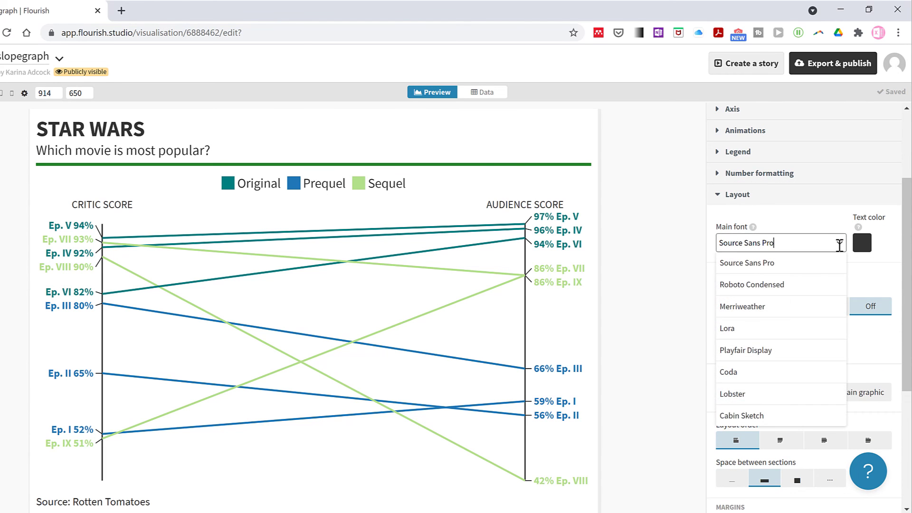
pyautogui.click(768, 329)
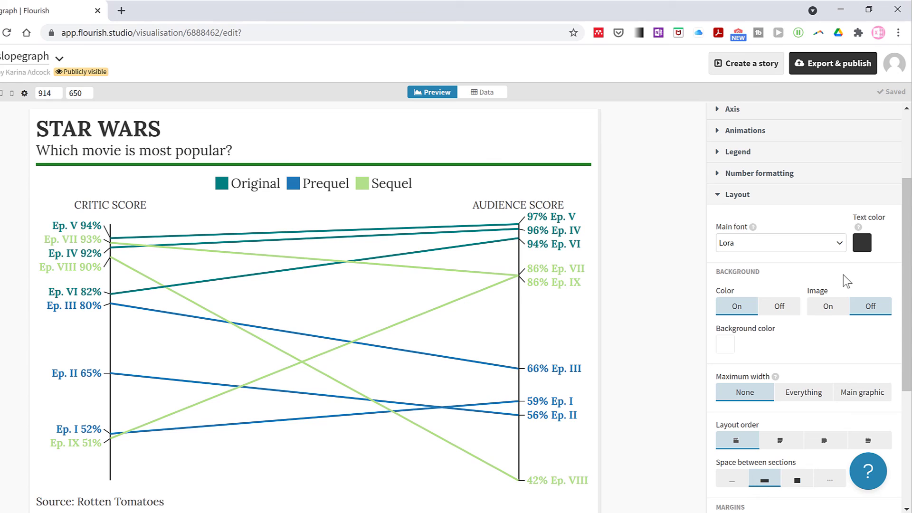
pyautogui.click(735, 195)
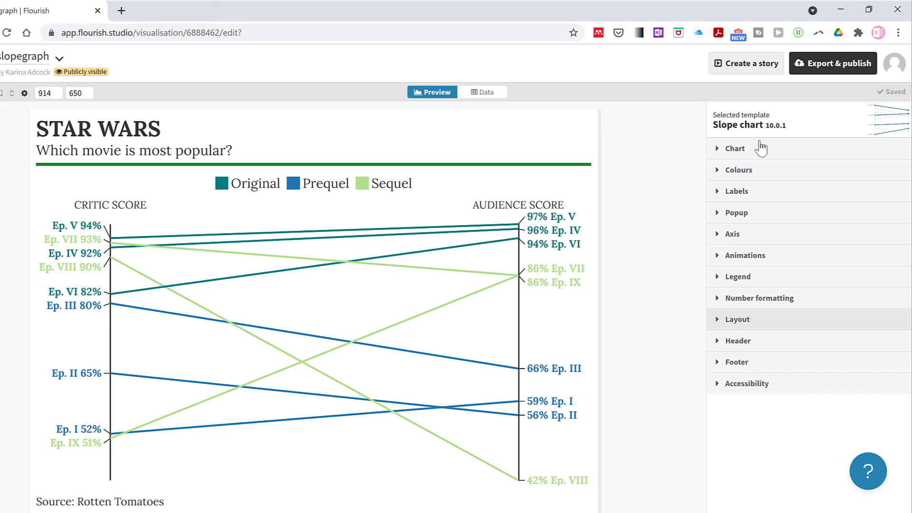
pyautogui.click(825, 69)
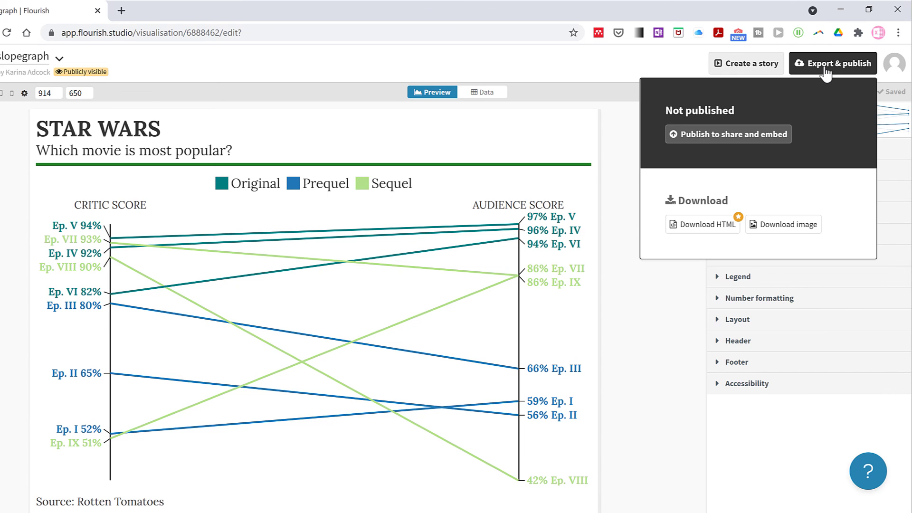
pyautogui.click(802, 232)
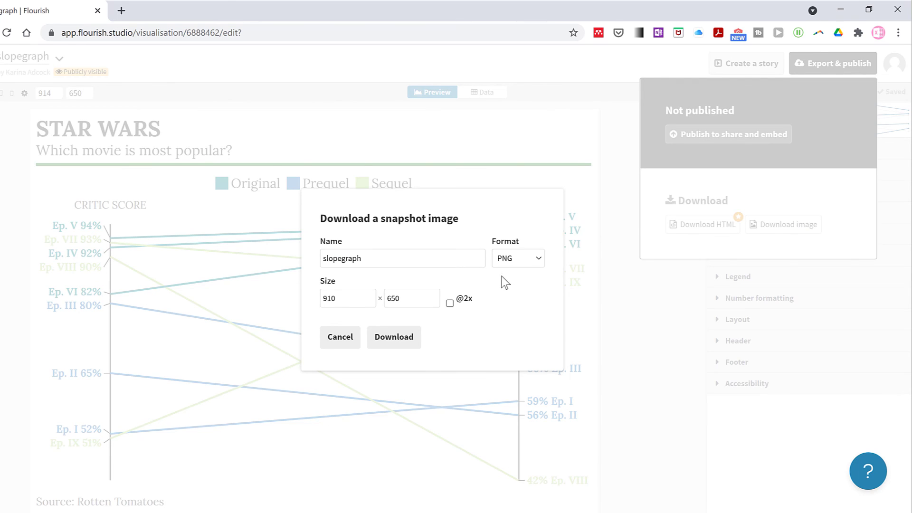
pyautogui.click(537, 258)
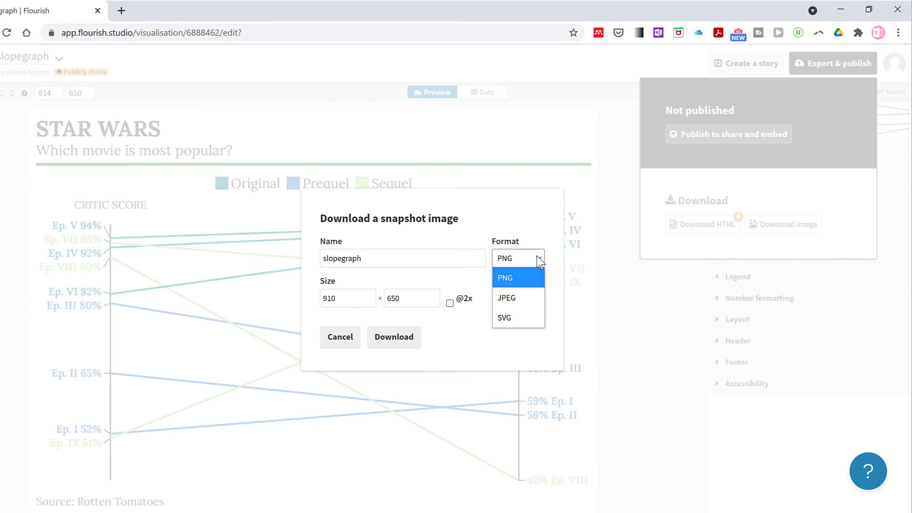
pyautogui.click(477, 334)
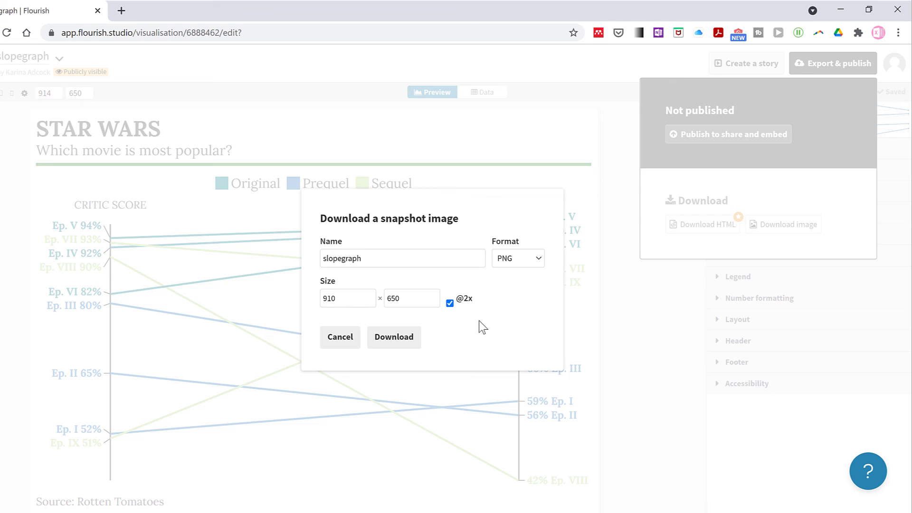
pyautogui.click(401, 338)
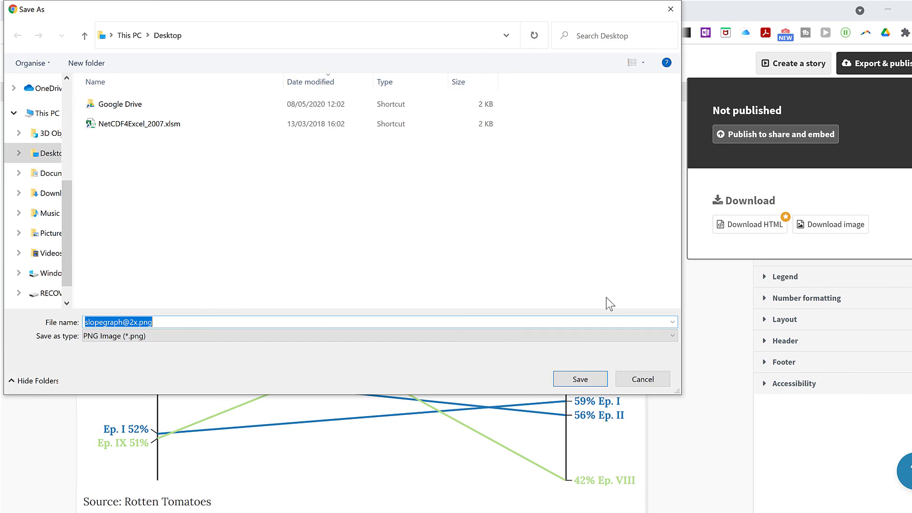
pyautogui.click(581, 380)
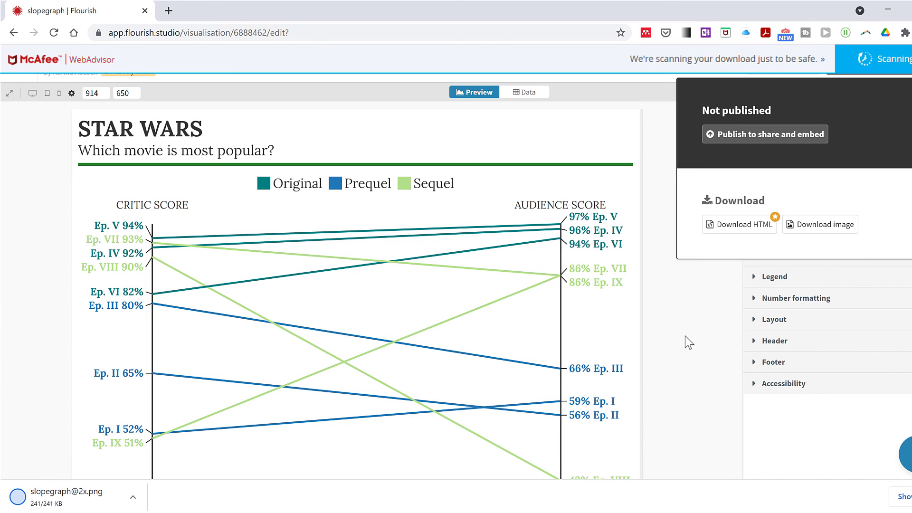
pyautogui.click(688, 338)
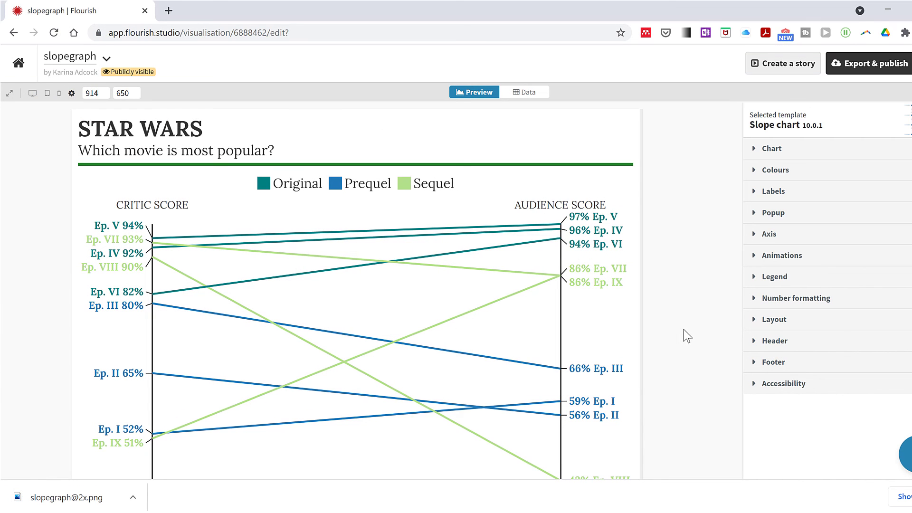